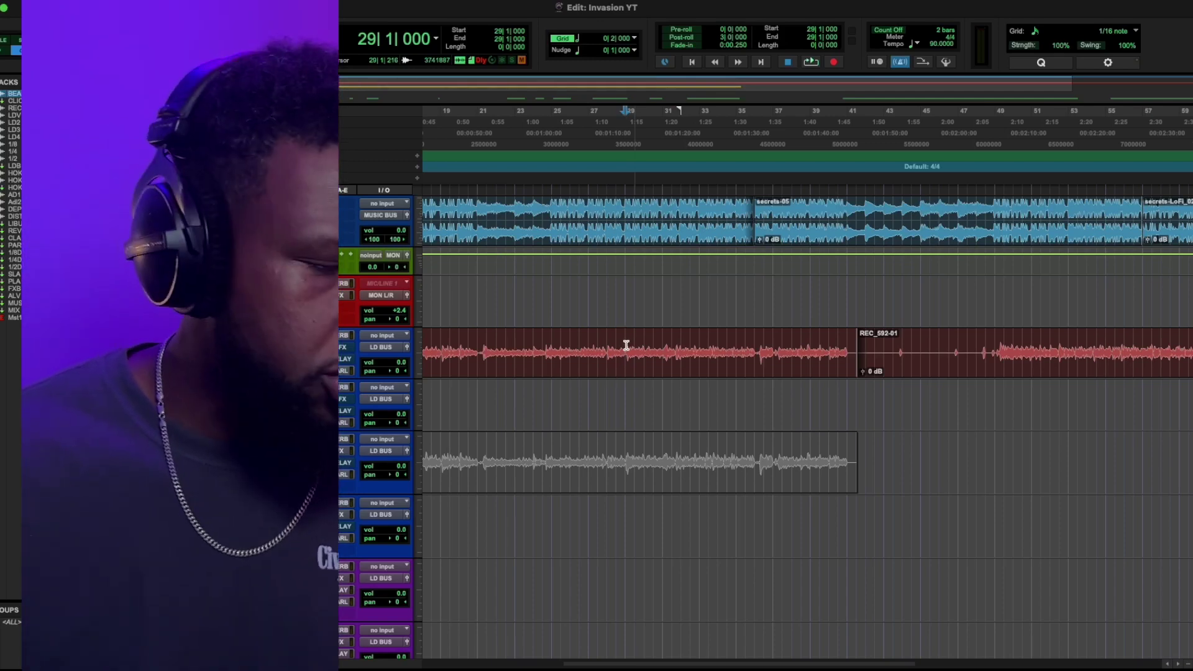
# Separate bars 29 to 36 of the LD VOX recording and copy that section to the same position on LD VOX 2.
pyautogui.keyDown('shift'); pyautogui.click(758, 346); pyautogui.keyUp('shift')
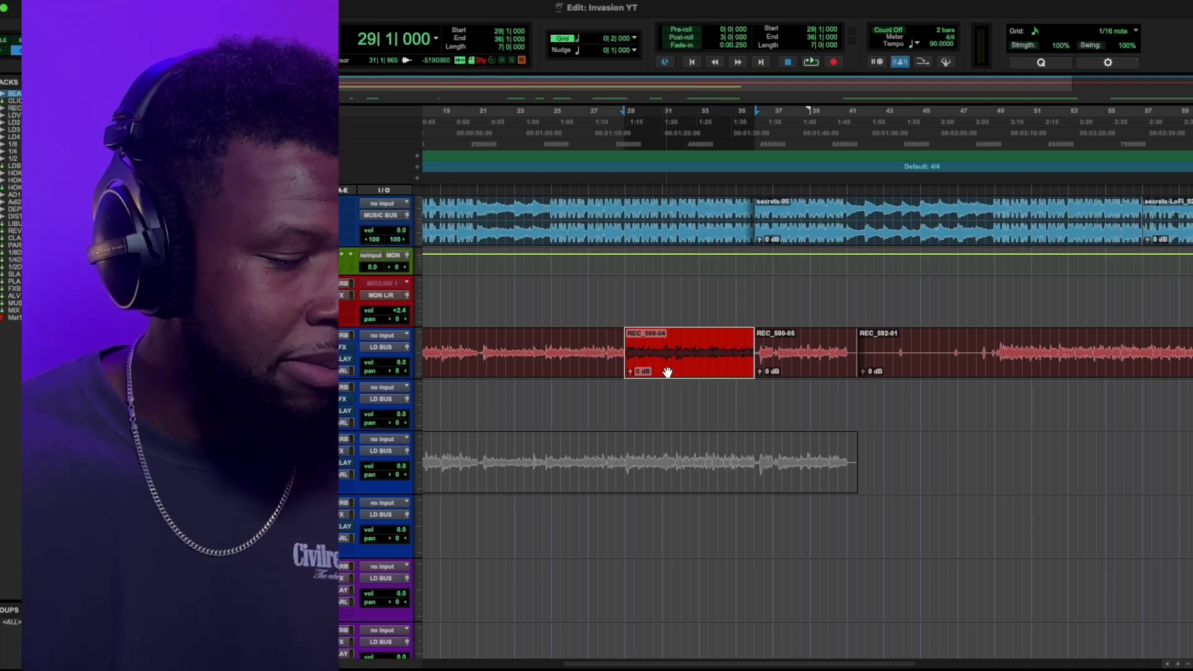
pyautogui.moveTo(667, 370); pyautogui.dragTo(670, 411)
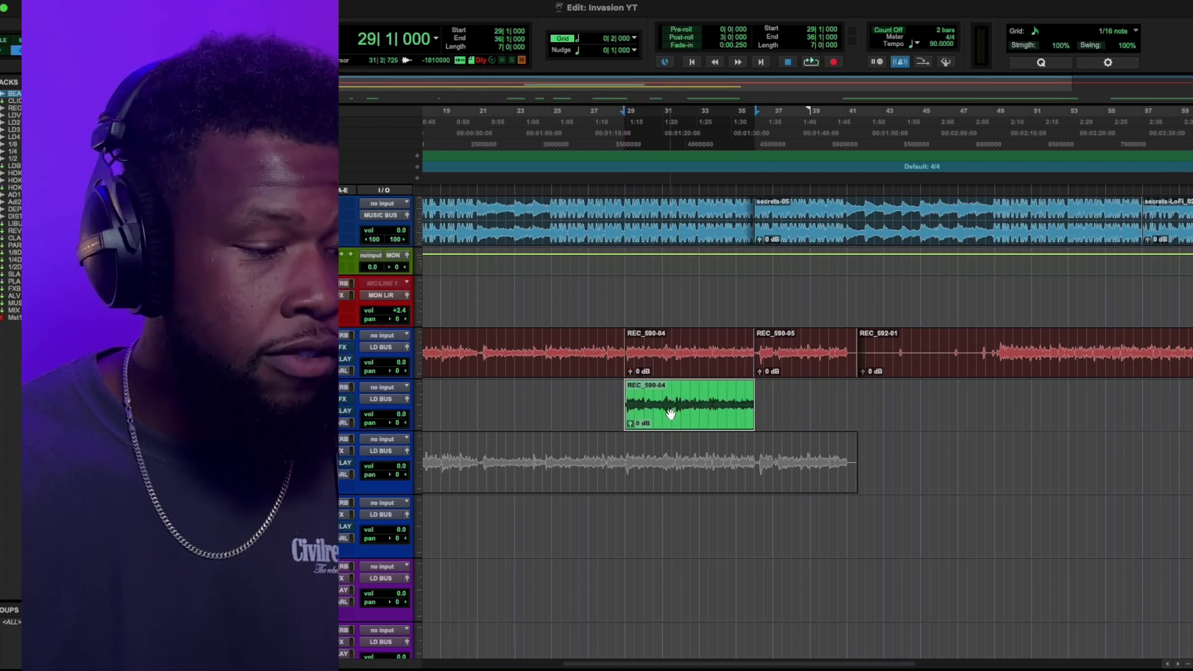
# Try to shift the LD VOX 2 duplicate slightly later than the original clip.
pyautogui.press('t')
pyautogui.press('t')
pyautogui.press('t')
pyautogui.press('t')
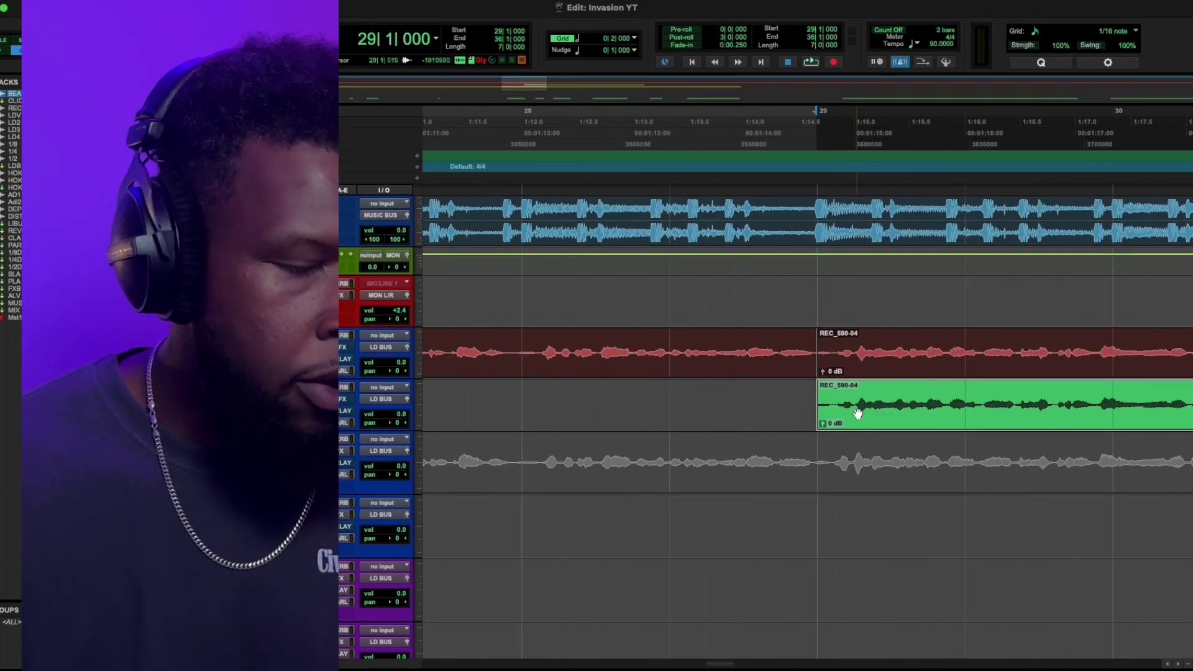
pyautogui.press('t')
pyautogui.press('t')
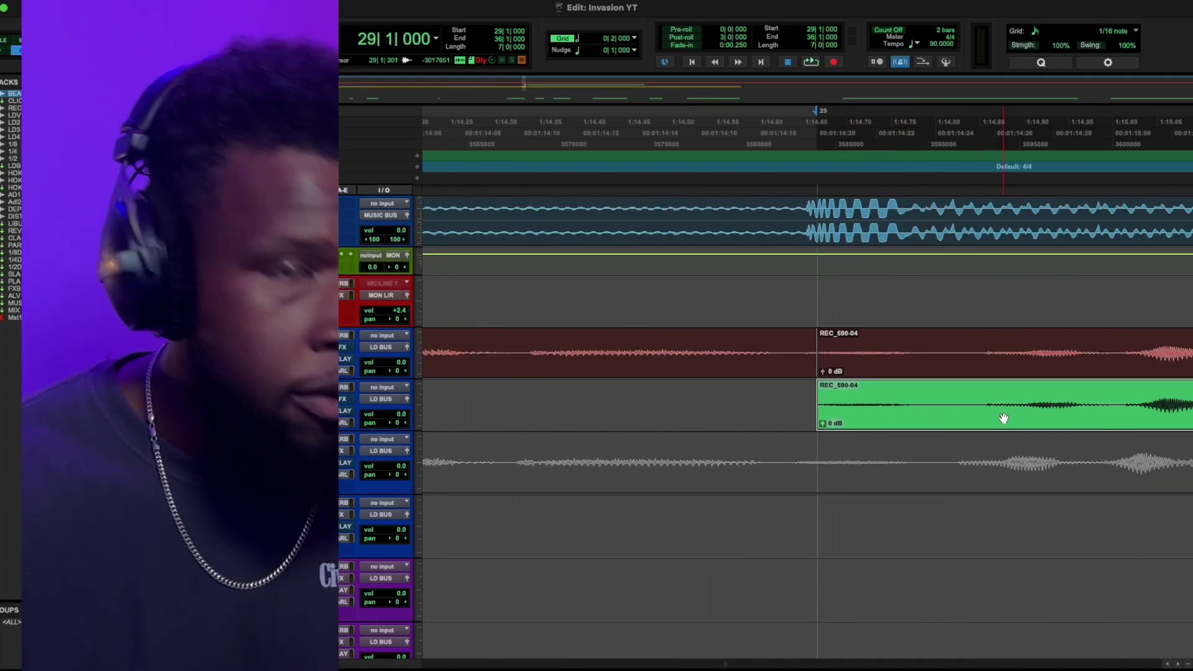
pyautogui.moveTo(1003, 415); pyautogui.dragTo(1010, 417)
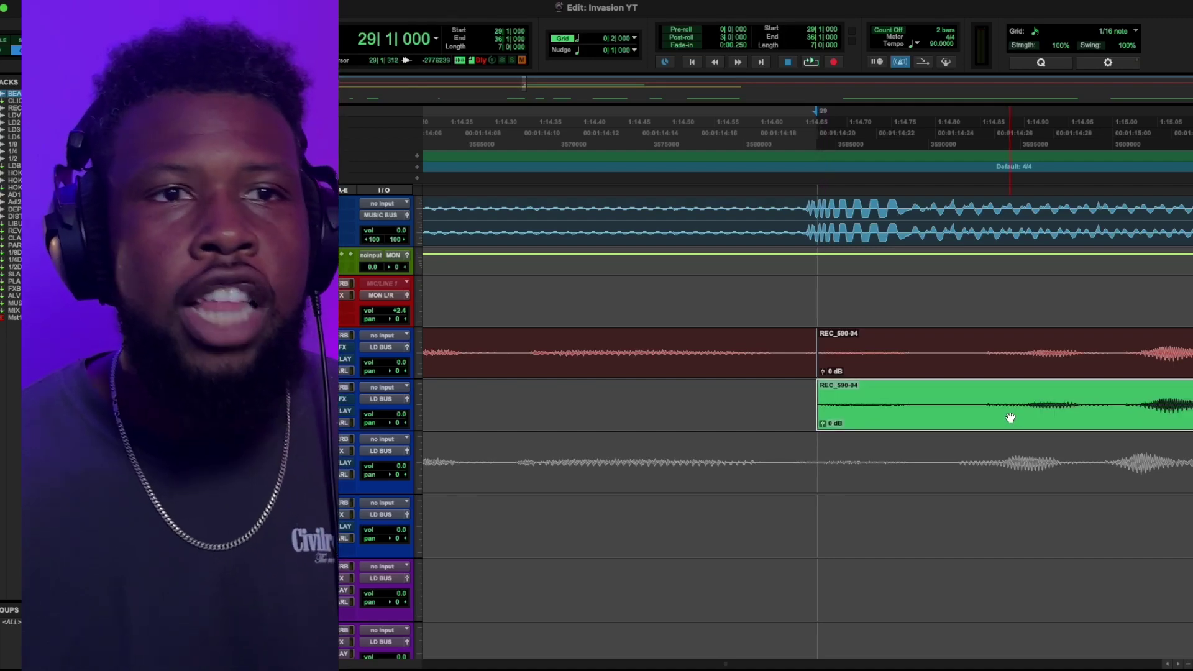
pyautogui.press('super+z')
# Play the lead vocal from bar 29 and compare the sound with the LD VOX 2 duplicate muted and unmuted.
pyautogui.click(804, 348)
pyautogui.press('space')
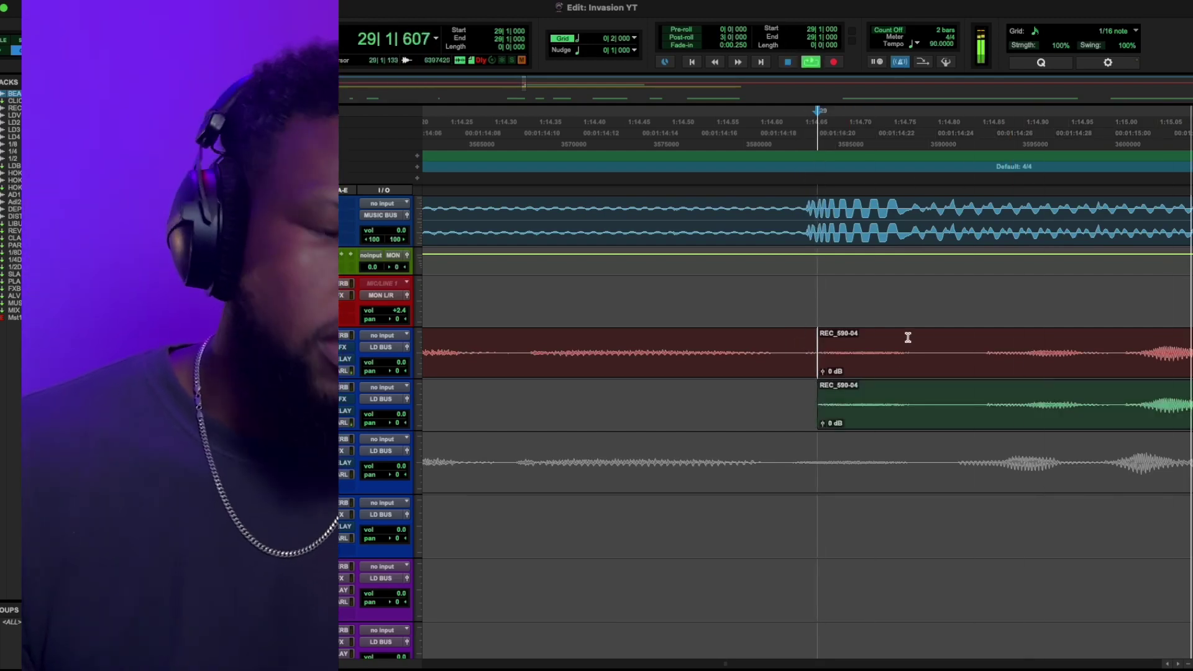
pyautogui.press('r')
pyautogui.press('r')
pyautogui.press('r')
pyautogui.press('r')
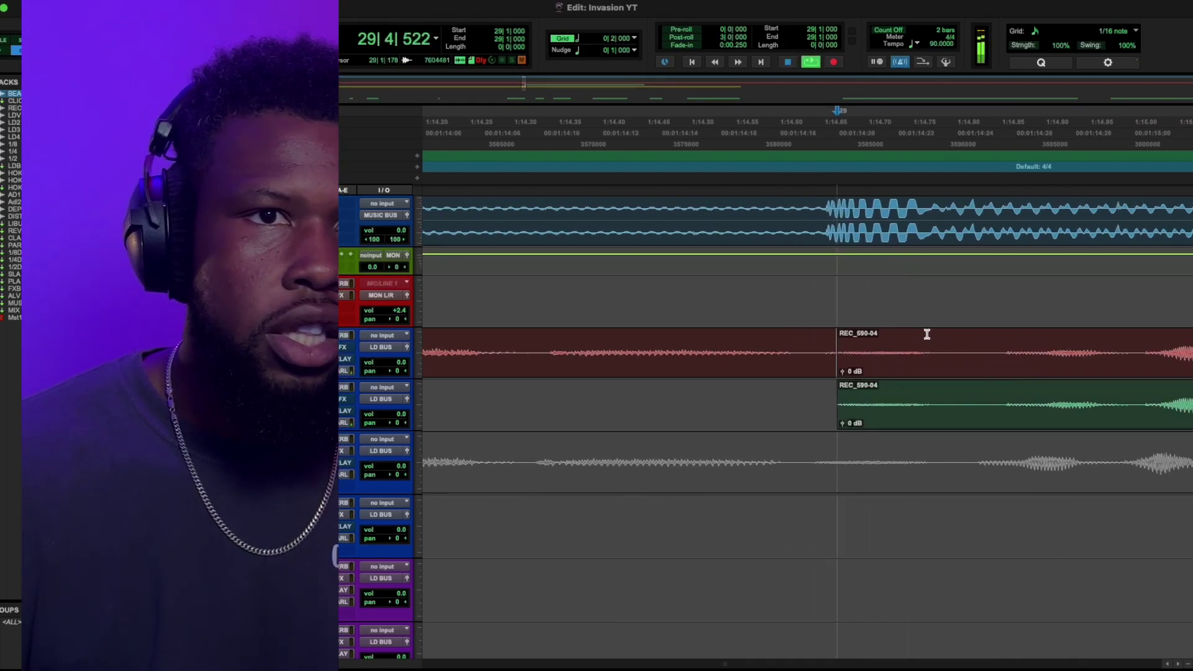
pyautogui.press('r')
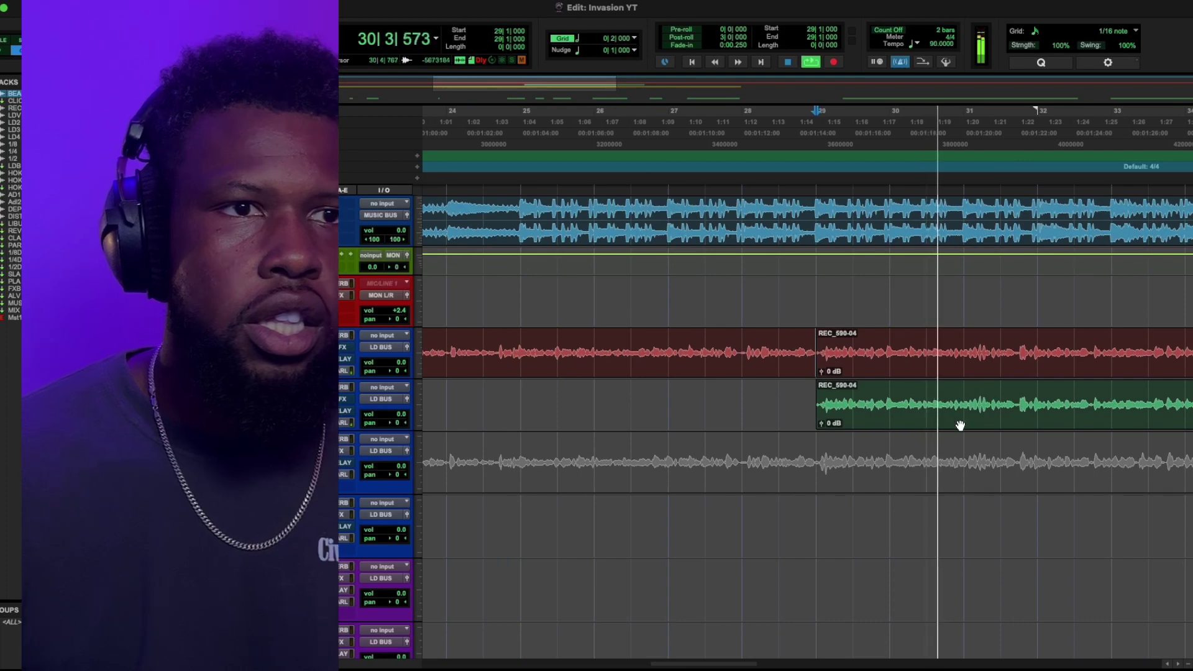
pyautogui.click(966, 423)
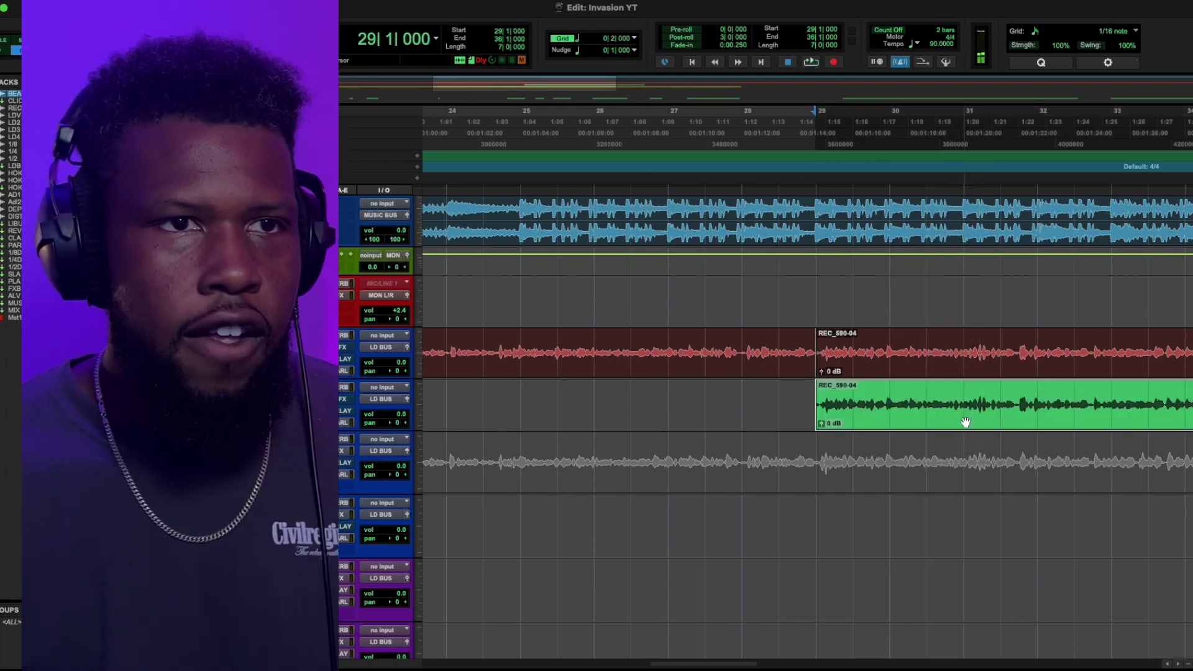
pyautogui.press('space')
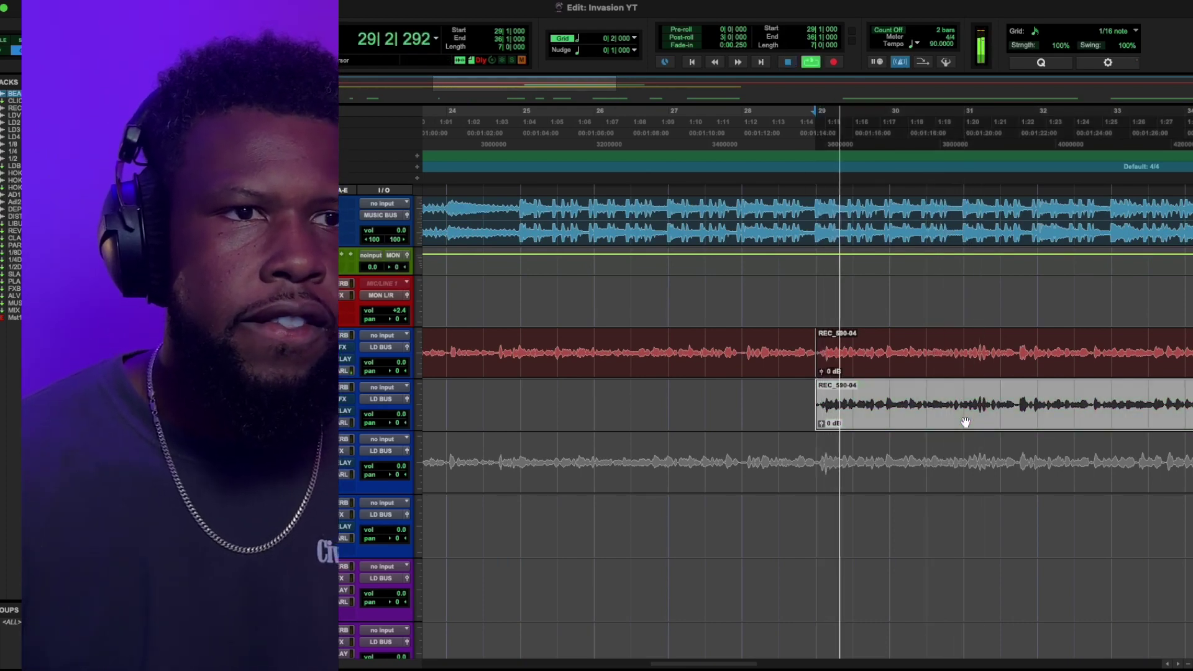
pyautogui.click(965, 422)
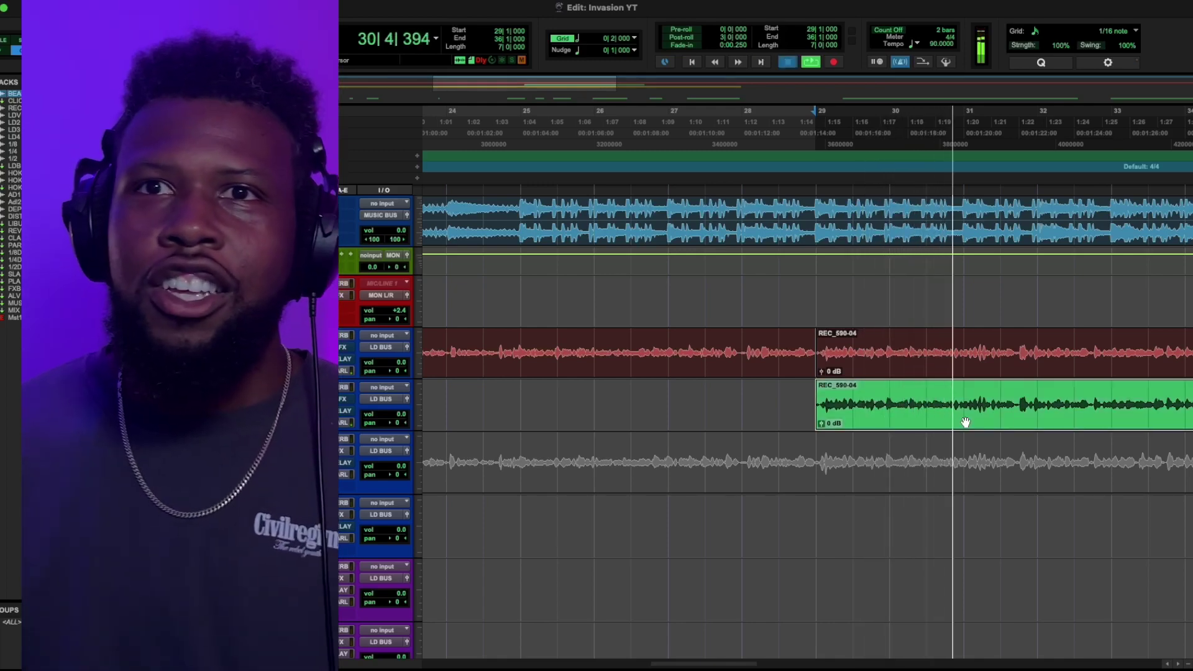
pyautogui.press('space')
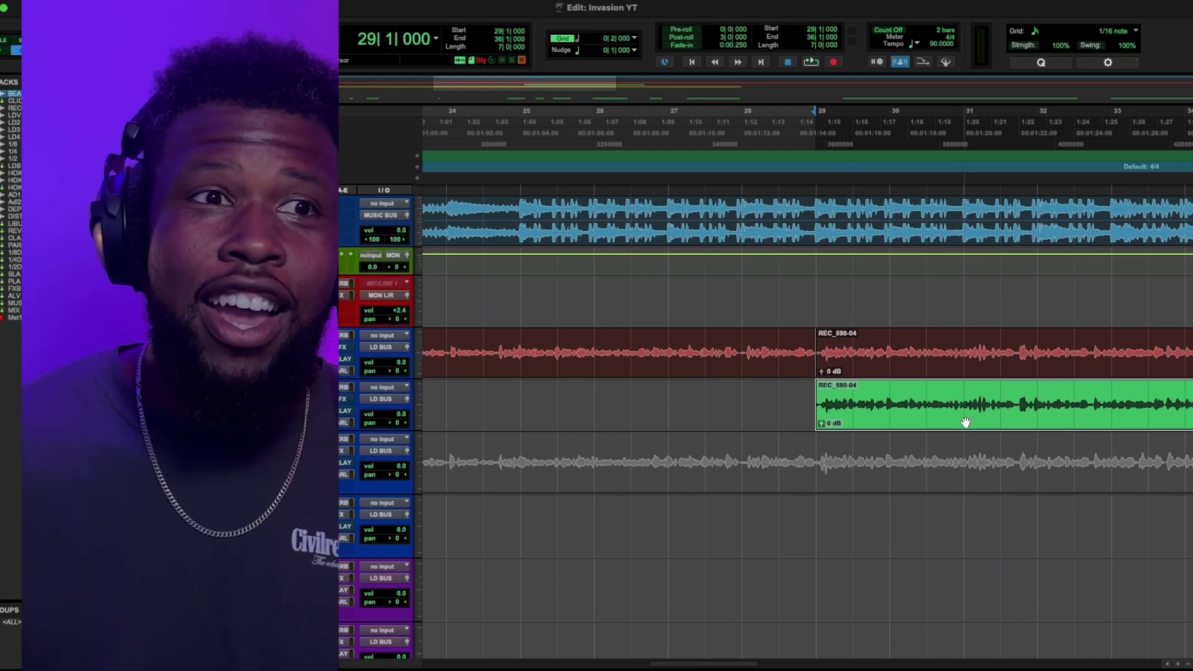
# Move the LD VOX 2 duplicate about 20 ms later than the LD VOX clip and play both from bar 29.
pyautogui.scroll(5, 964, 421)
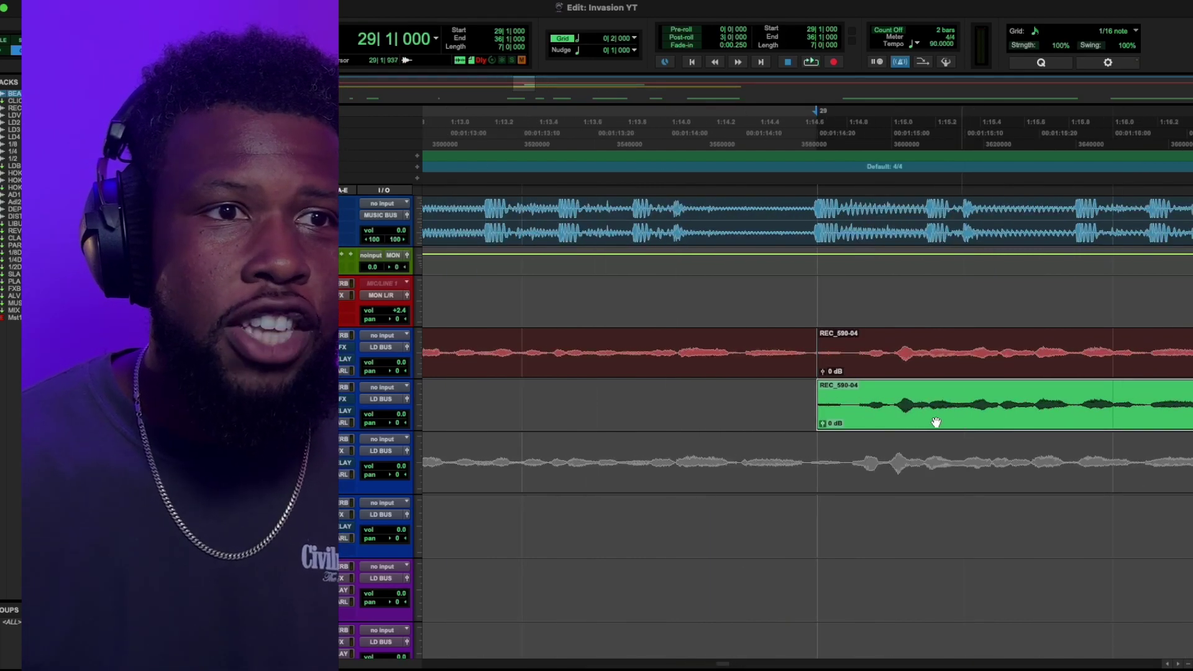
pyautogui.moveTo(926, 420)
pyautogui.mouseDown()
pyautogui.moveTo(905, 419)
pyautogui.moveTo(940, 415)
pyautogui.mouseUp()
pyautogui.click(793, 338)
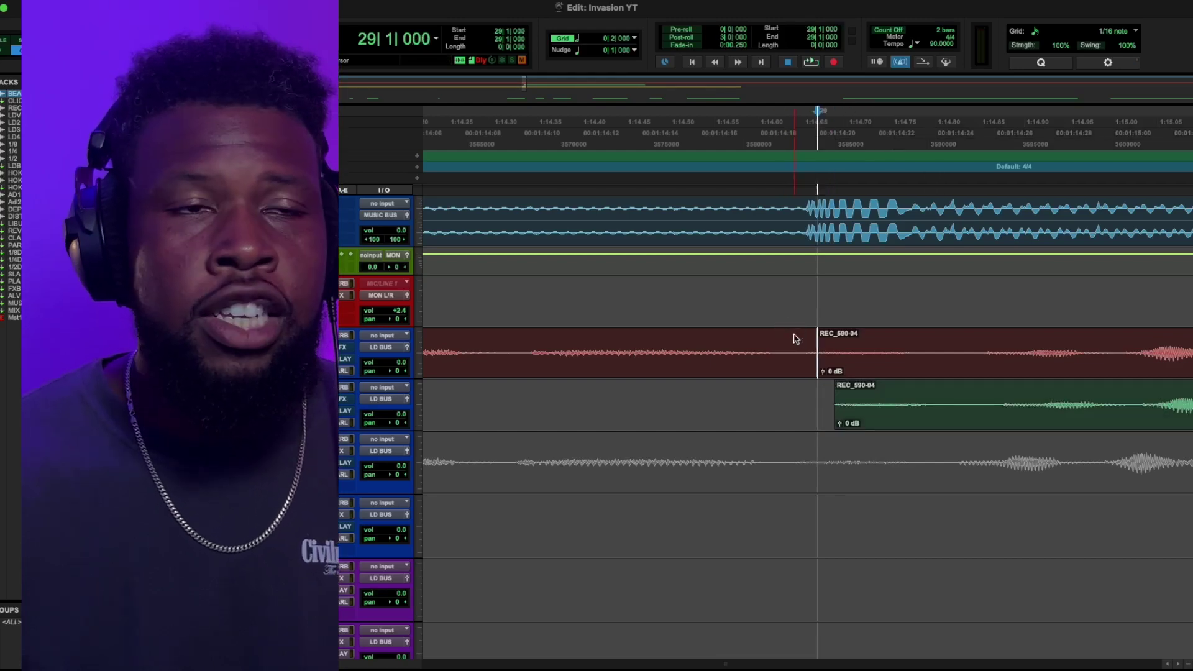
pyautogui.press('space')
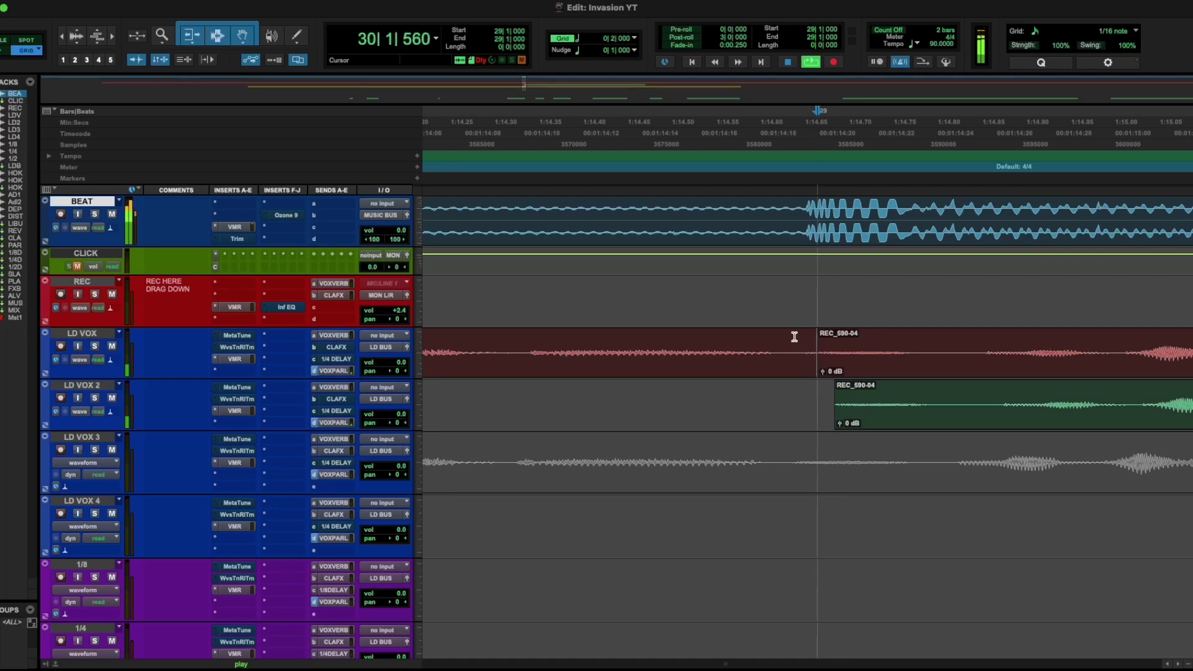
pyautogui.press('r')
pyautogui.press('r')
pyautogui.press('r')
pyautogui.press('r')
pyautogui.press('r')
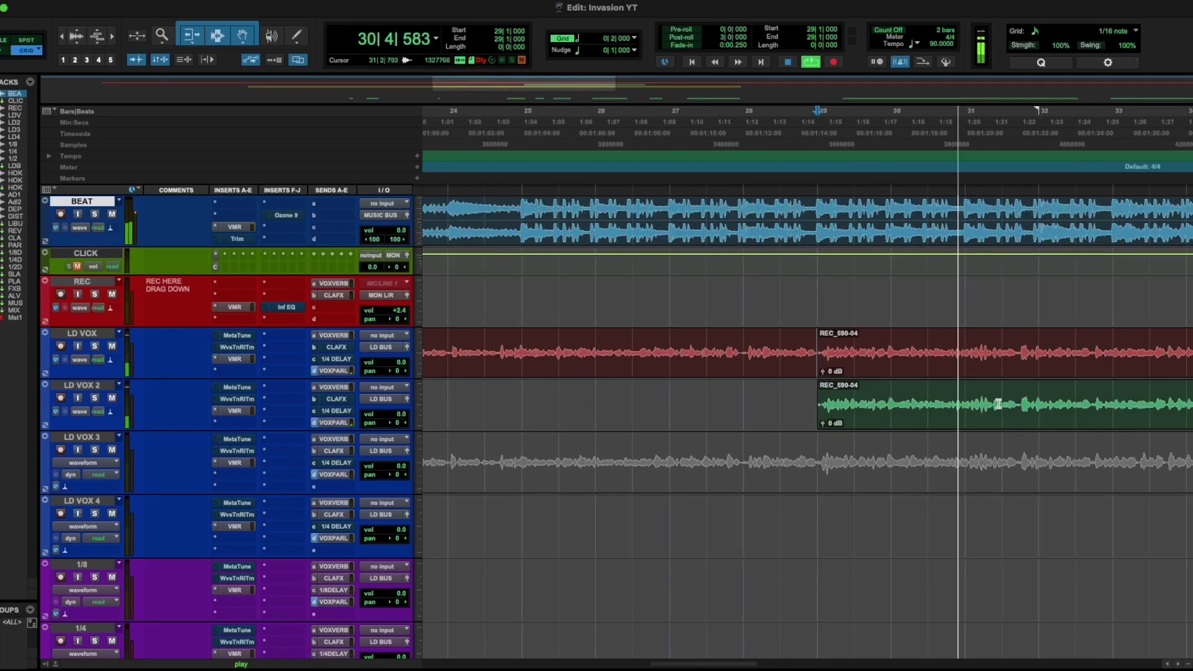
# Move the LD VOX 2 duplicate closer to the lead clip so that it starts at 29|1|012.
pyautogui.press('t')
pyautogui.press('t')
pyautogui.press('t')
pyautogui.press('t')
pyautogui.press('t')
pyautogui.press('t')
pyautogui.press('t')
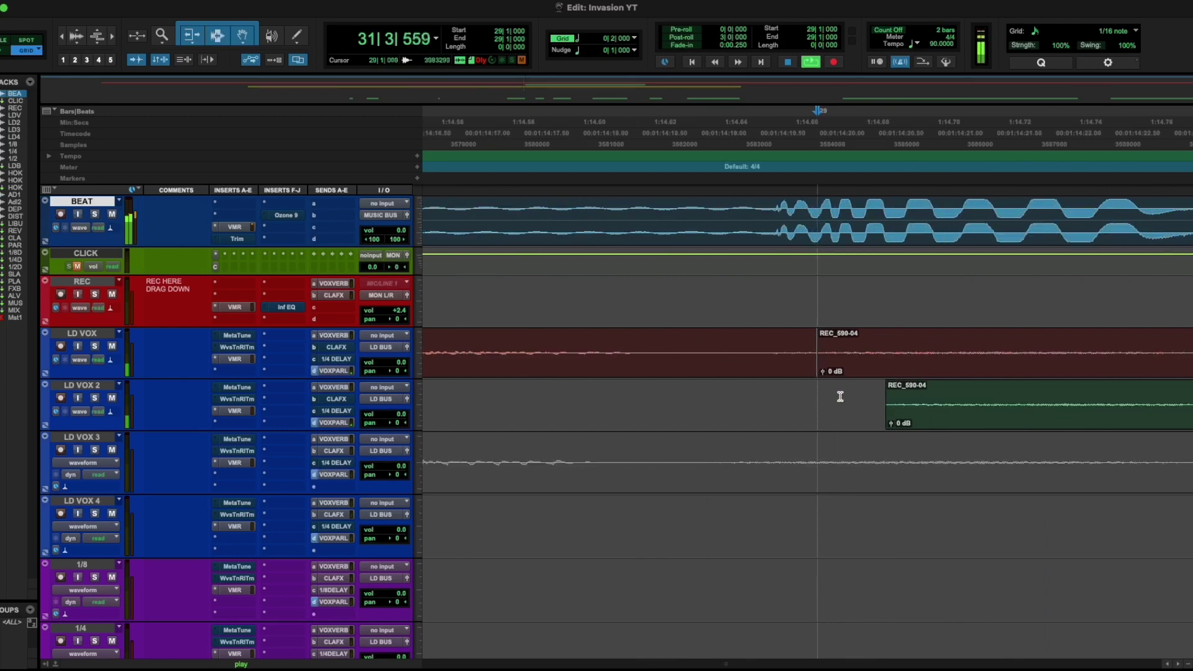
pyautogui.moveTo(962, 425); pyautogui.dragTo(897, 425)
# Audition the delayed duplicate together with the lead vocal, and mute the LD VOX 2 clip.
pyautogui.press('space')
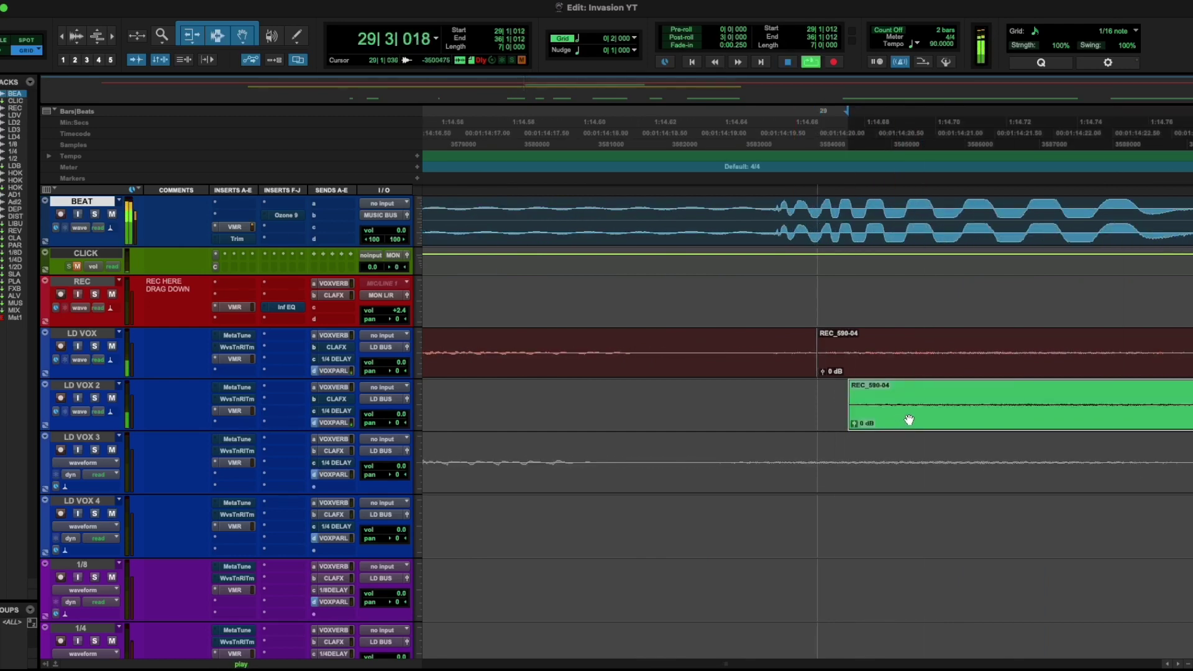
pyautogui.press('r')
pyautogui.press('r')
pyautogui.press('r')
pyautogui.press('r')
pyautogui.press('r')
pyautogui.press('r')
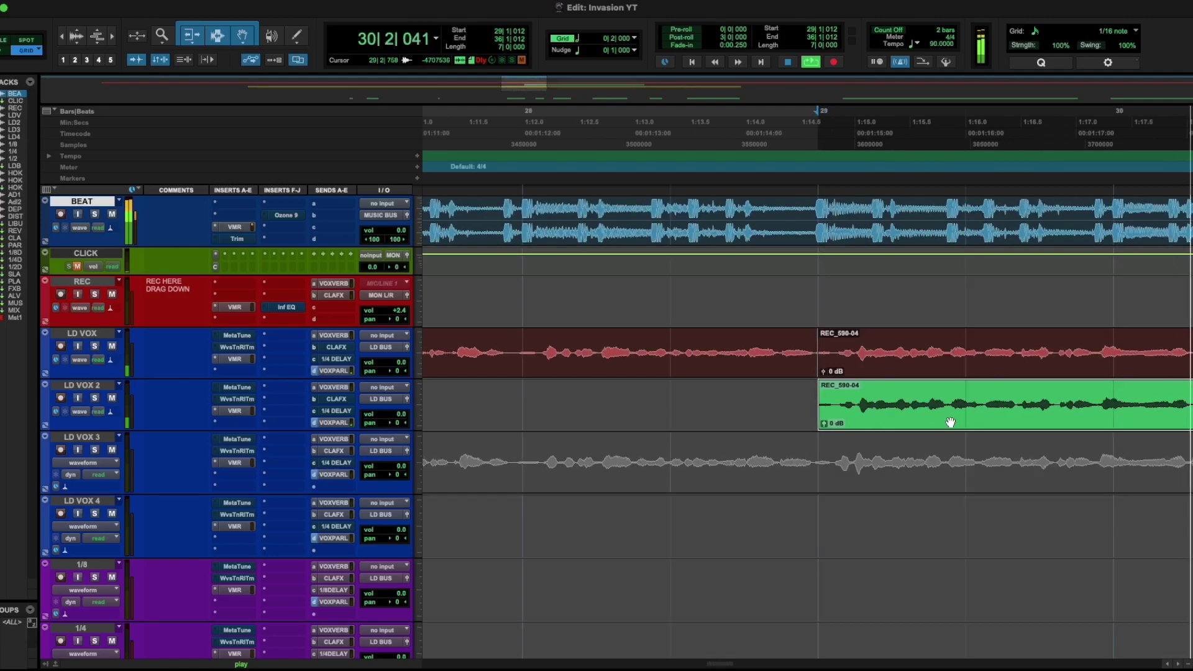
pyautogui.press('r')
pyautogui.press('r')
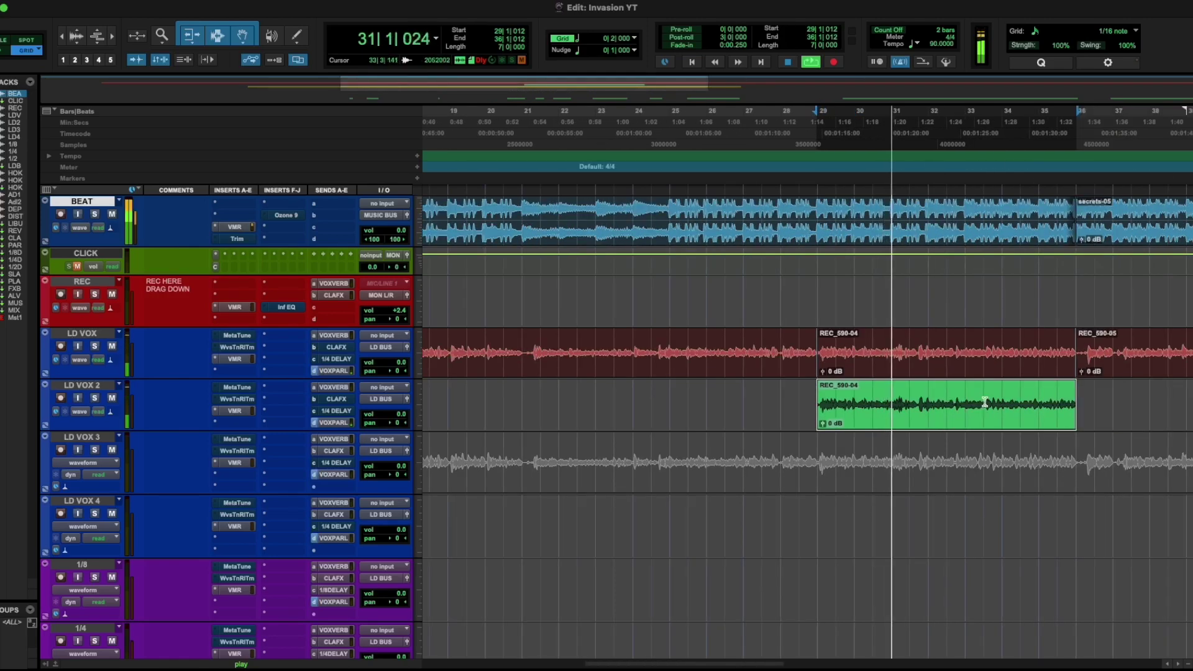
pyautogui.click(1153, 417)
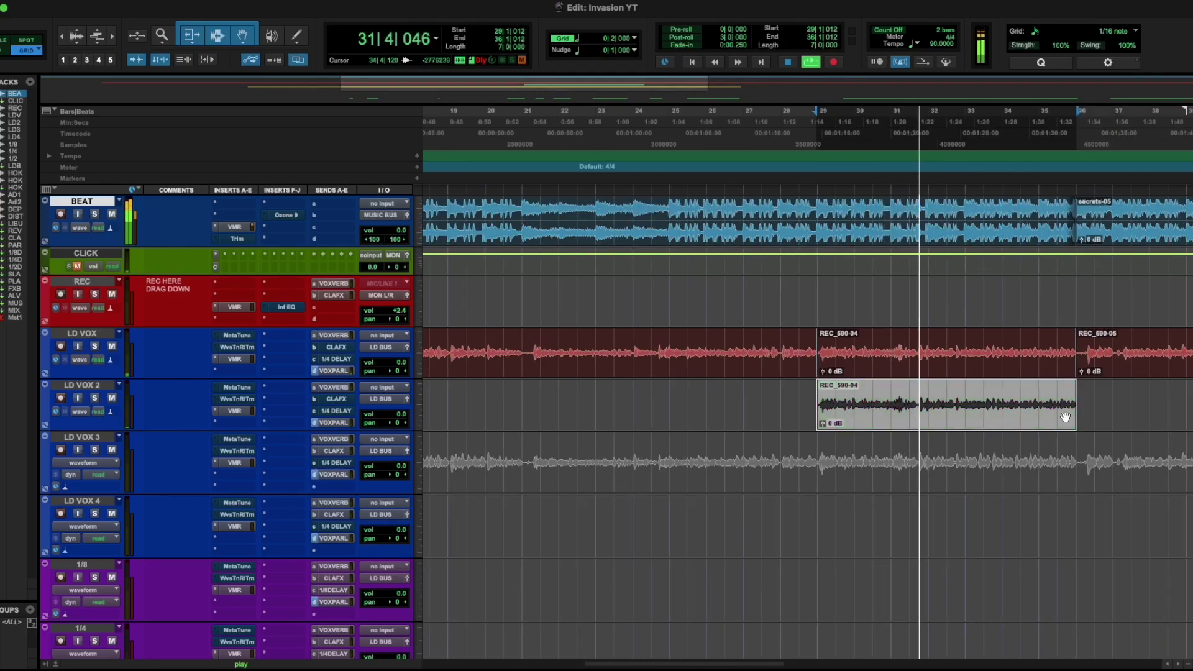
pyautogui.press('space')
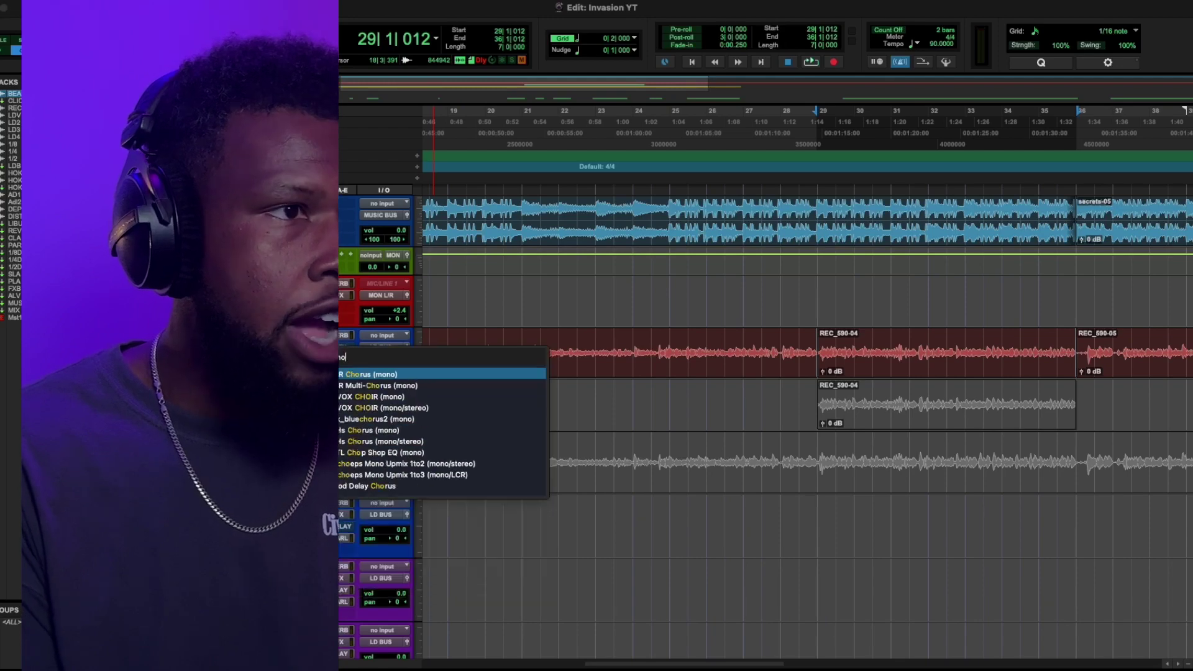
# Insert AIR Chorus (mono) on LD VOX, raise its mix to 65% during playback, and bypass it.
pyautogui.write('choru')
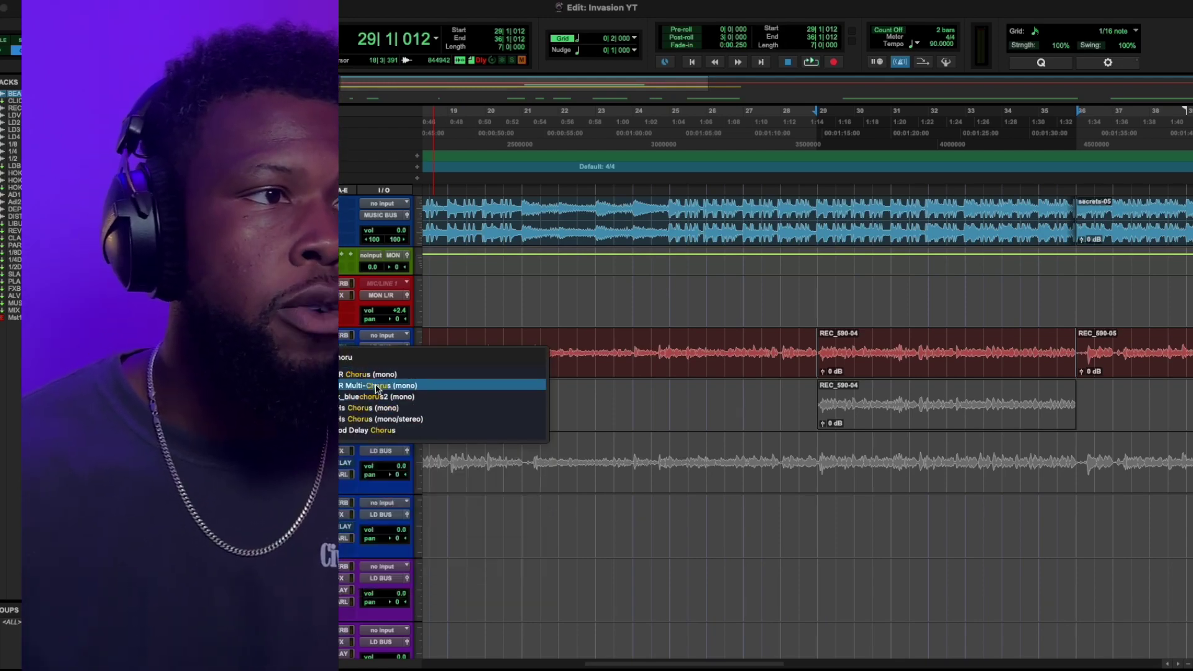
pyautogui.click(377, 374)
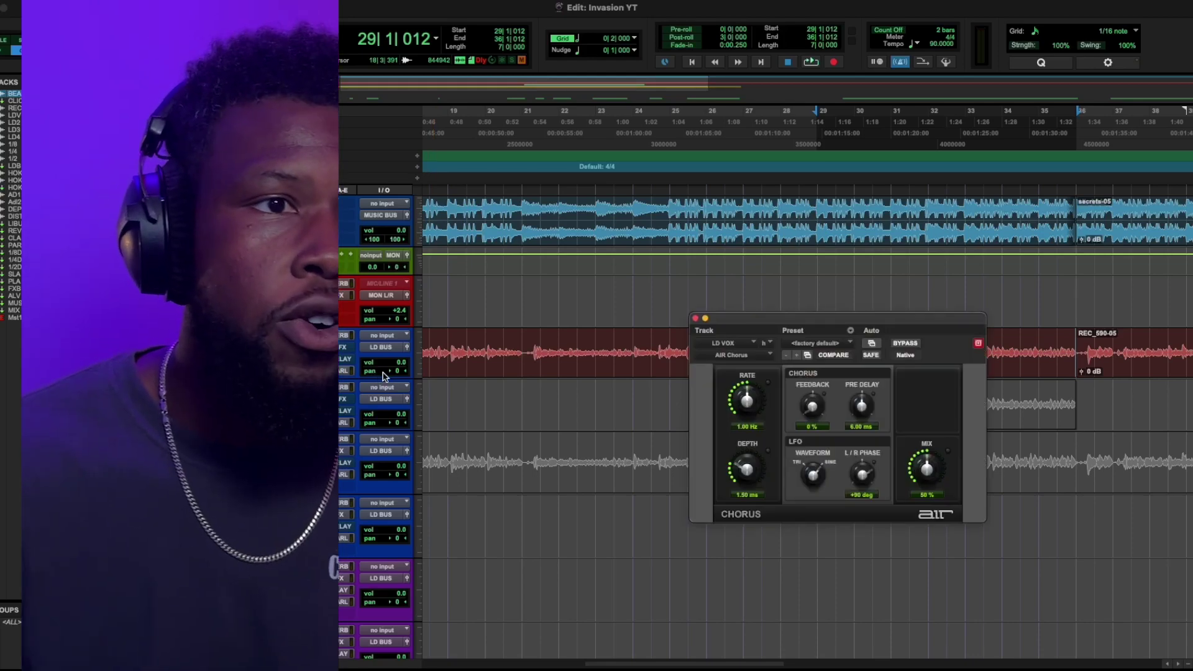
pyautogui.press('space')
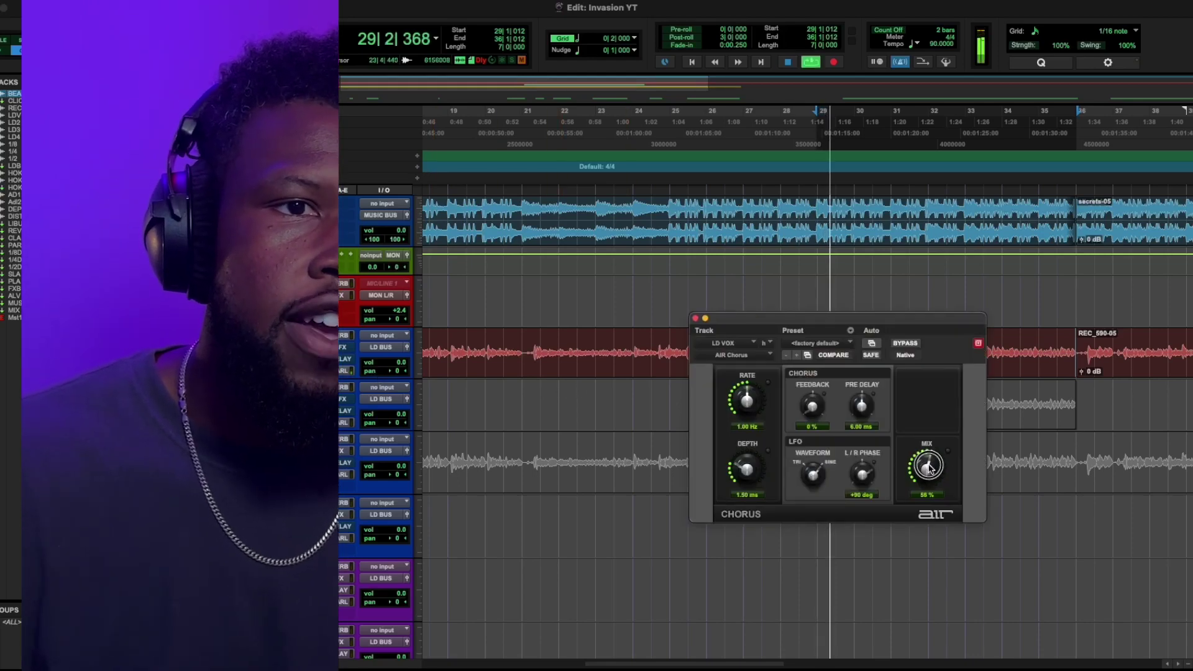
pyautogui.moveTo(927, 470); pyautogui.dragTo(928, 462)
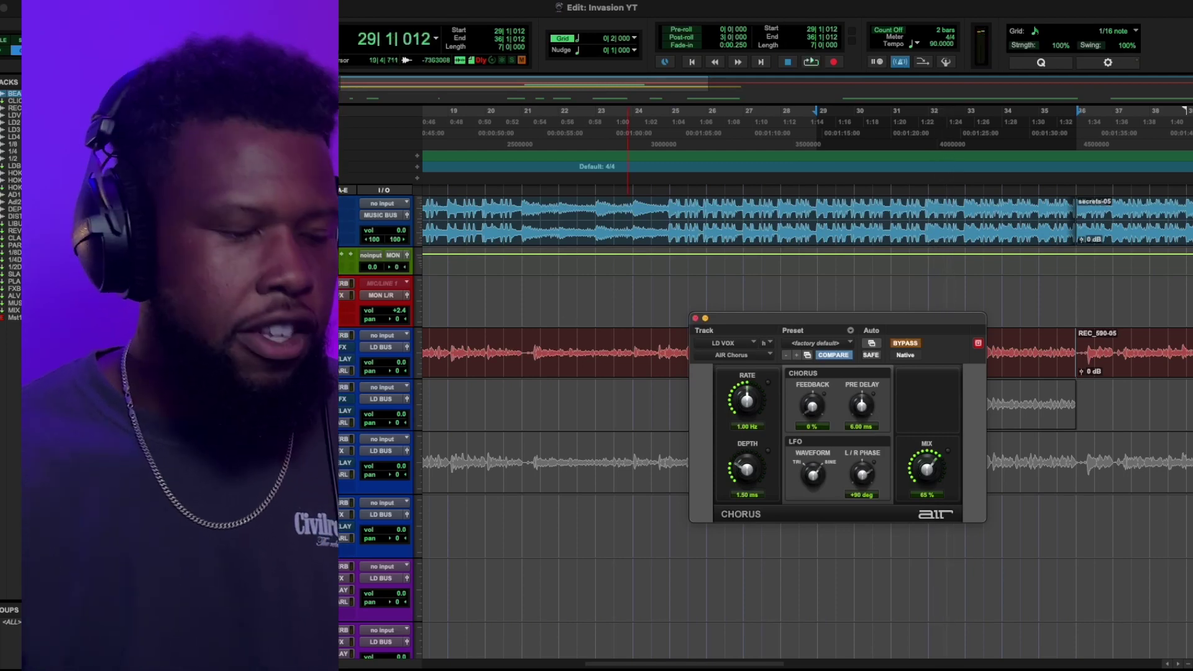
# Insert Doubler2 (mono) on LD VOX and audition it from bar 29 with its default preset.
pyautogui.click(343, 359)
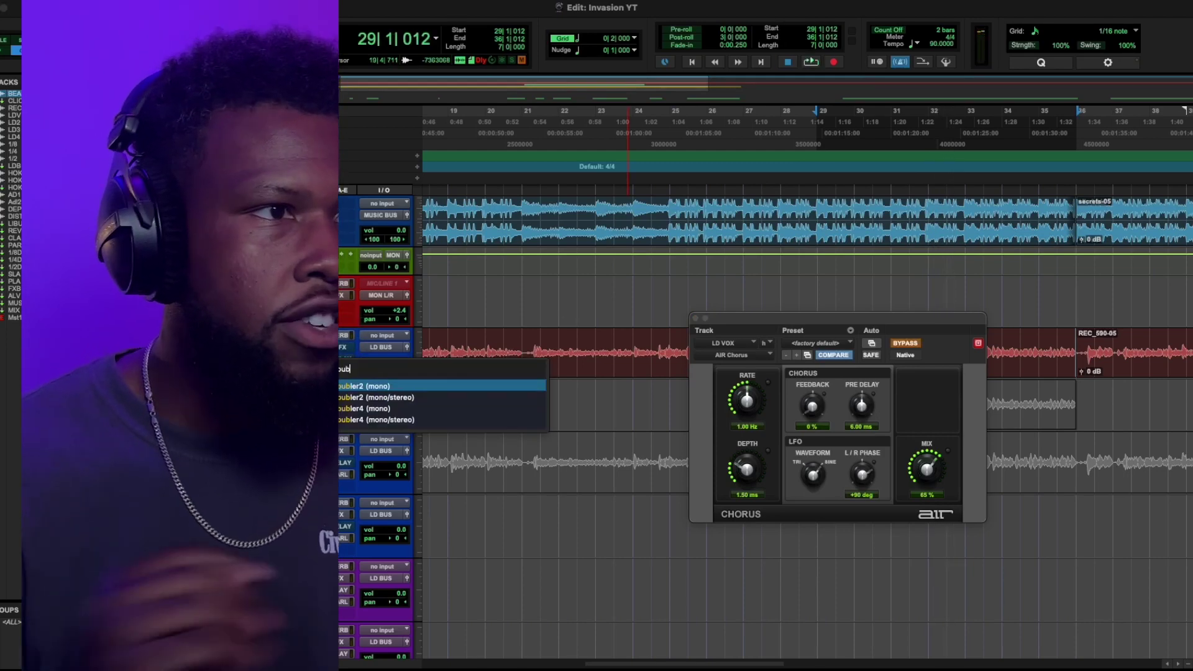
pyautogui.click(359, 392)
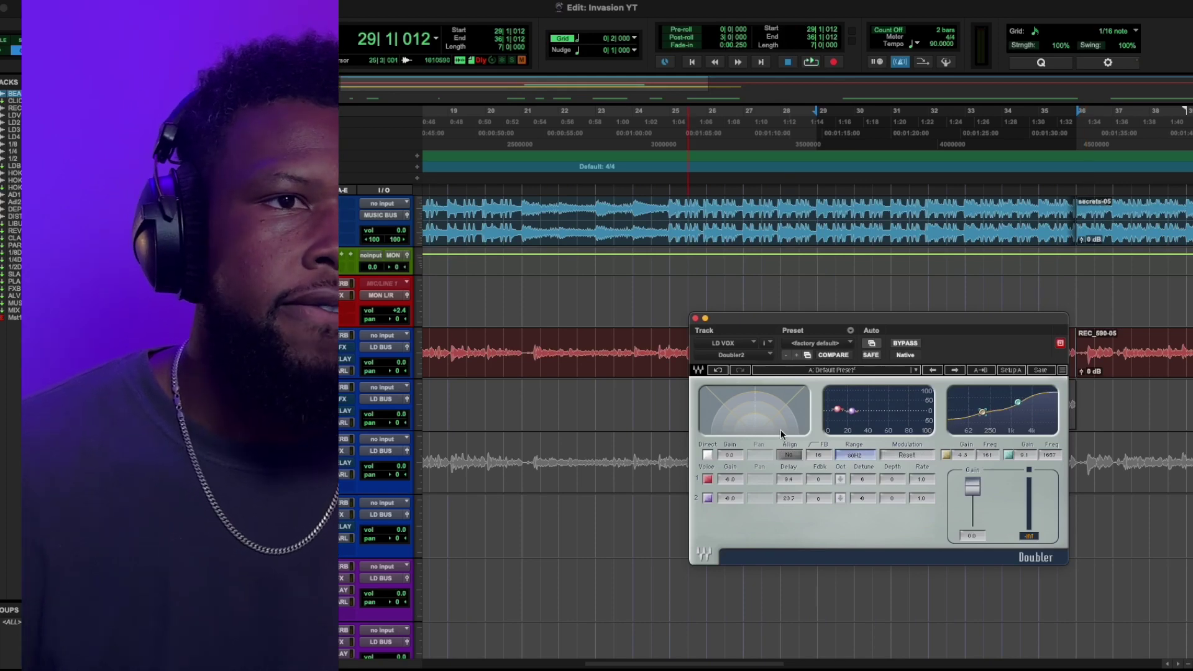
pyautogui.press('space')
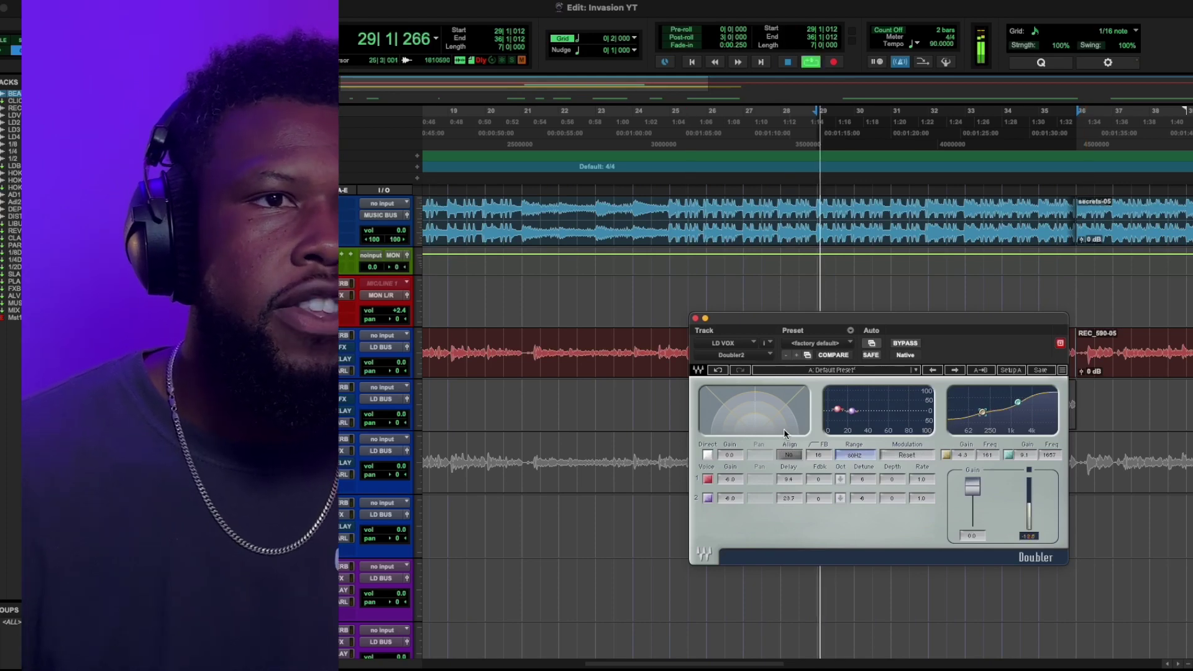
pyautogui.click(696, 319)
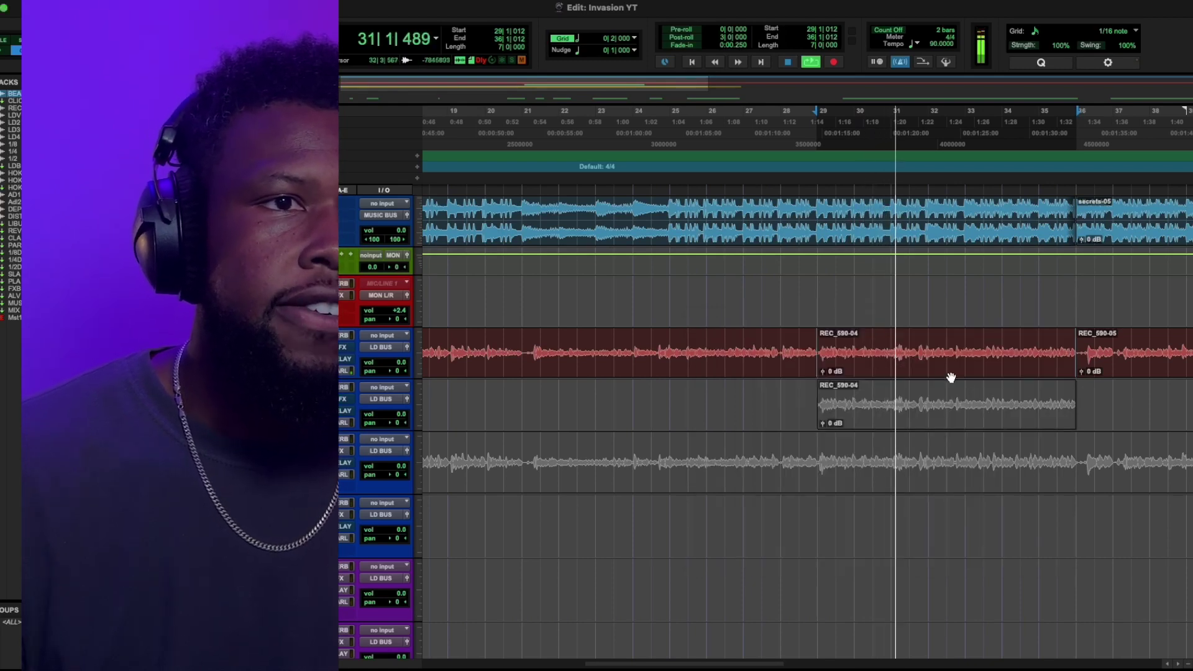
pyautogui.press('space')
# Separate and unmute bars 29 to 36 of the LD VOX 3 recording, and play the vocals from 27|3.
pyautogui.click(898, 365)
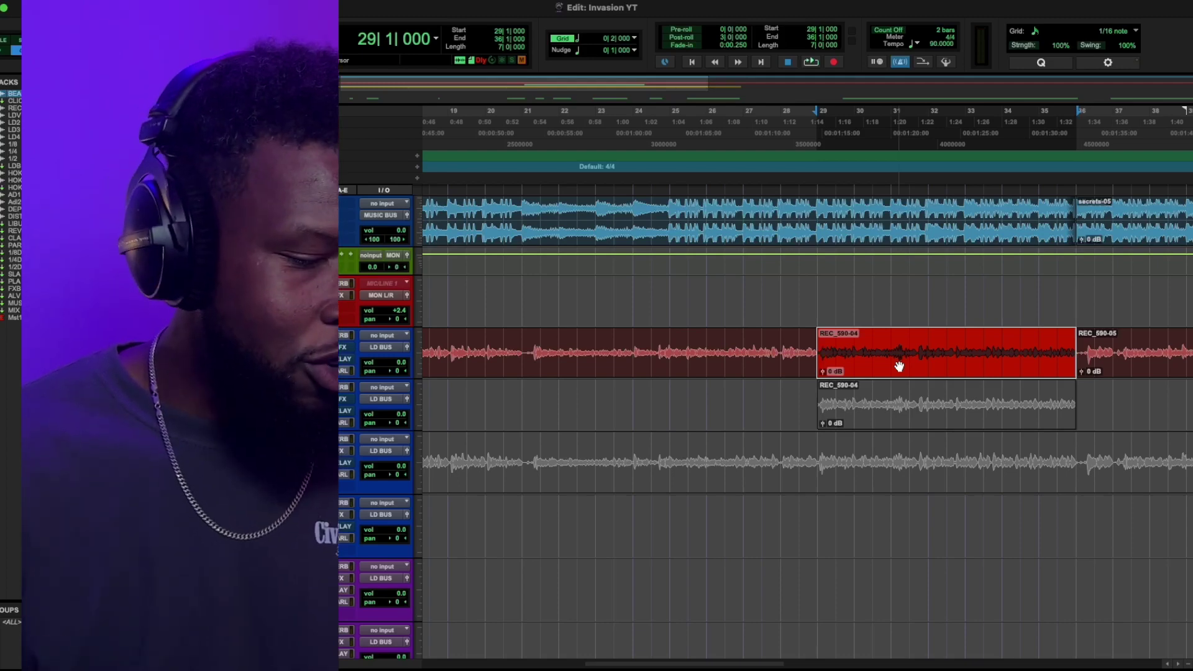
pyautogui.doubleClick(816, 449)
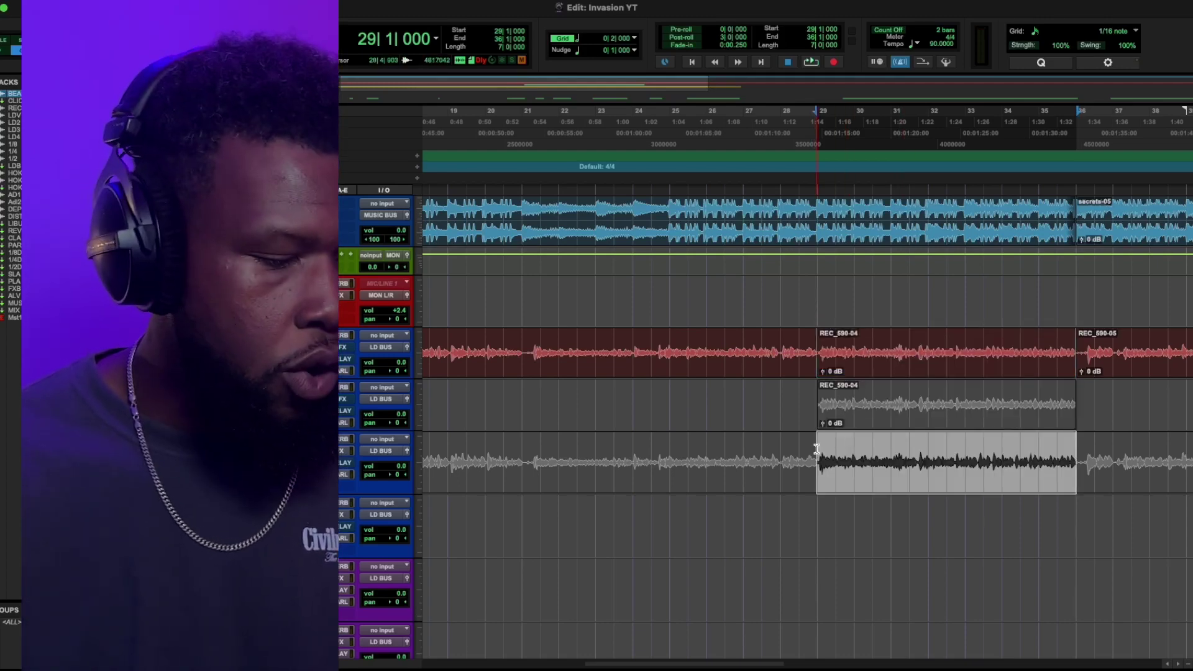
pyautogui.click(938, 481)
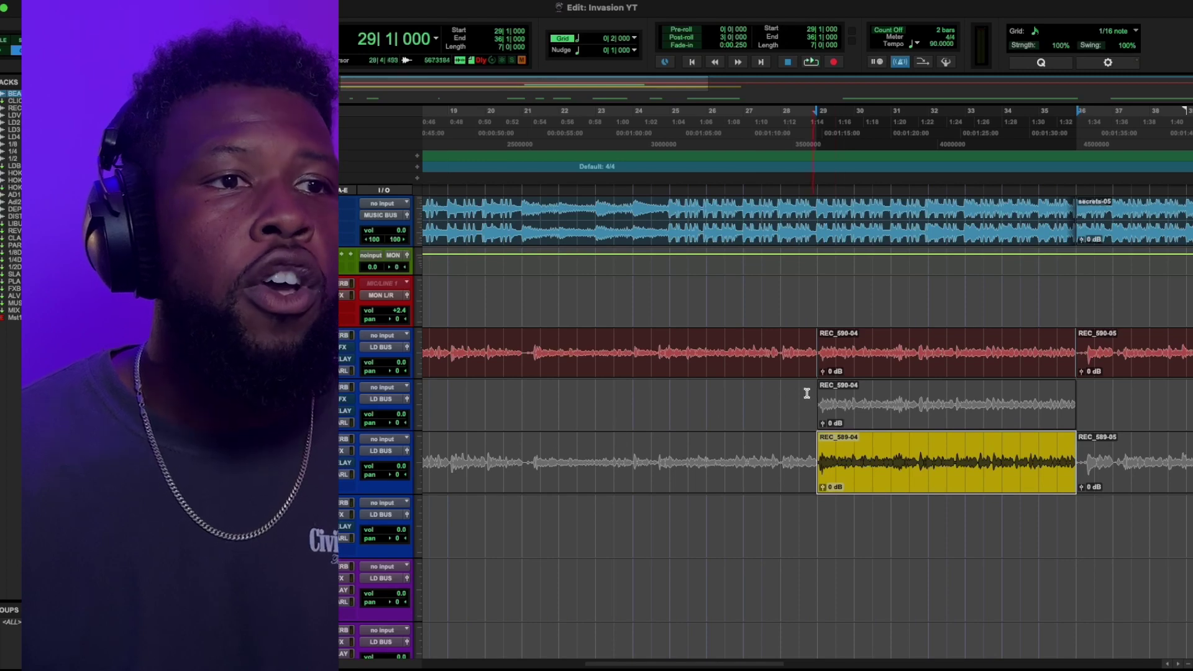
pyautogui.click(765, 395)
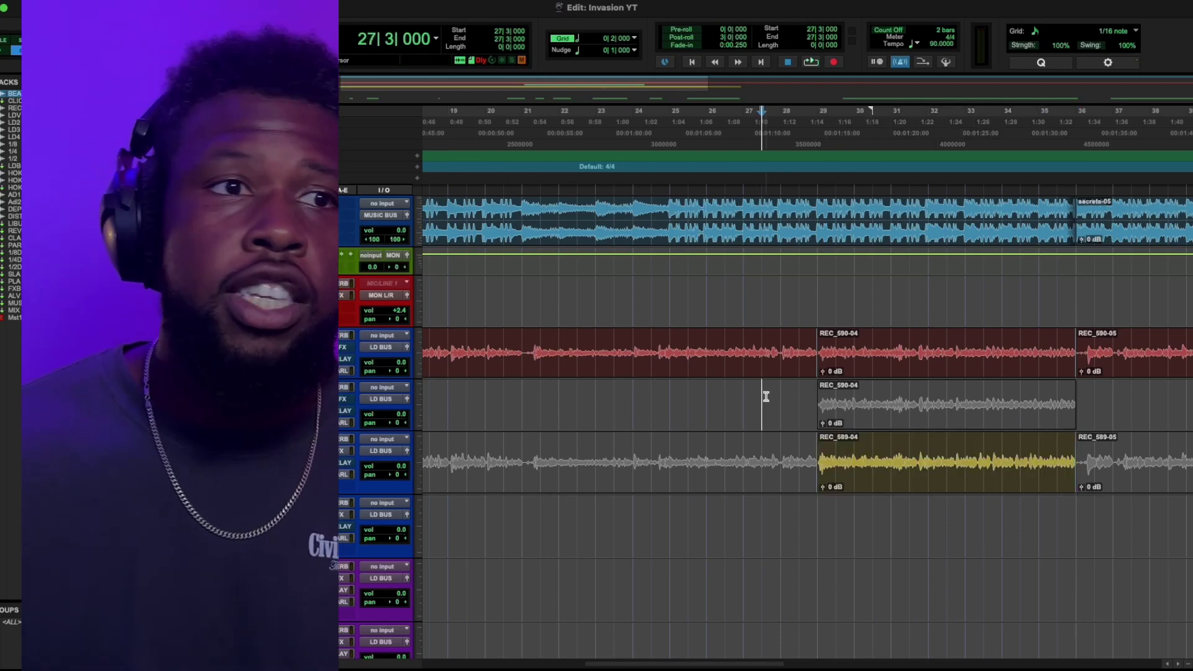
pyautogui.press('space')
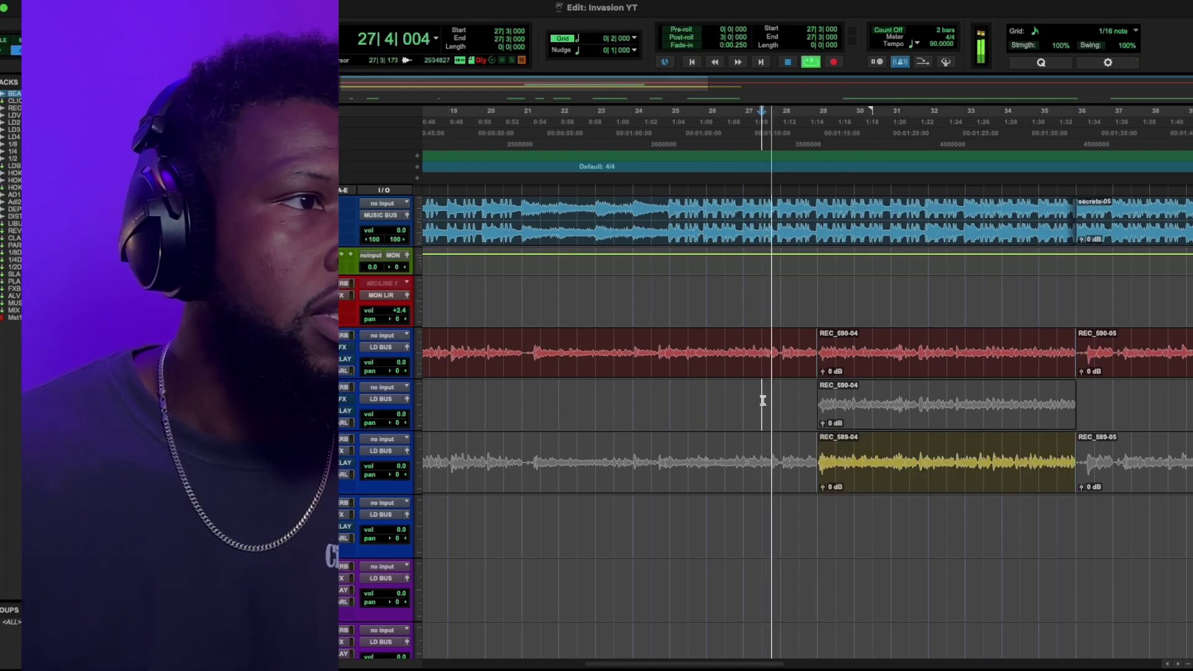
# Audition the LD VOX 3 second take together with the lead vocal from 27|3.
pyautogui.press('space')
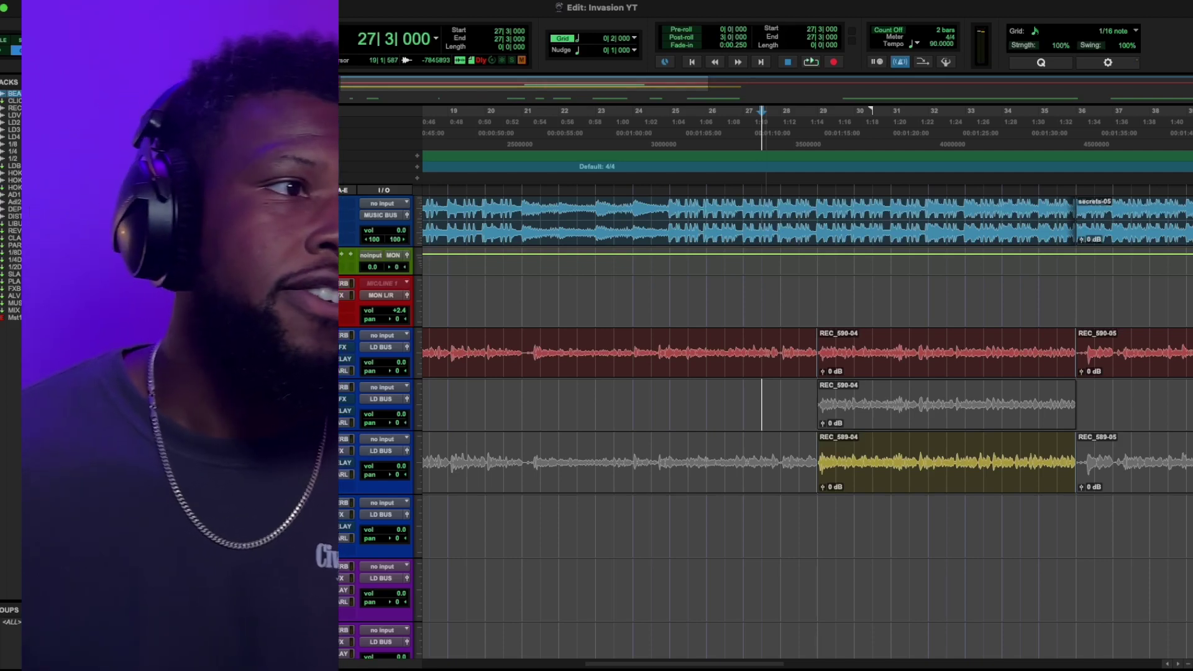
pyautogui.press('space')
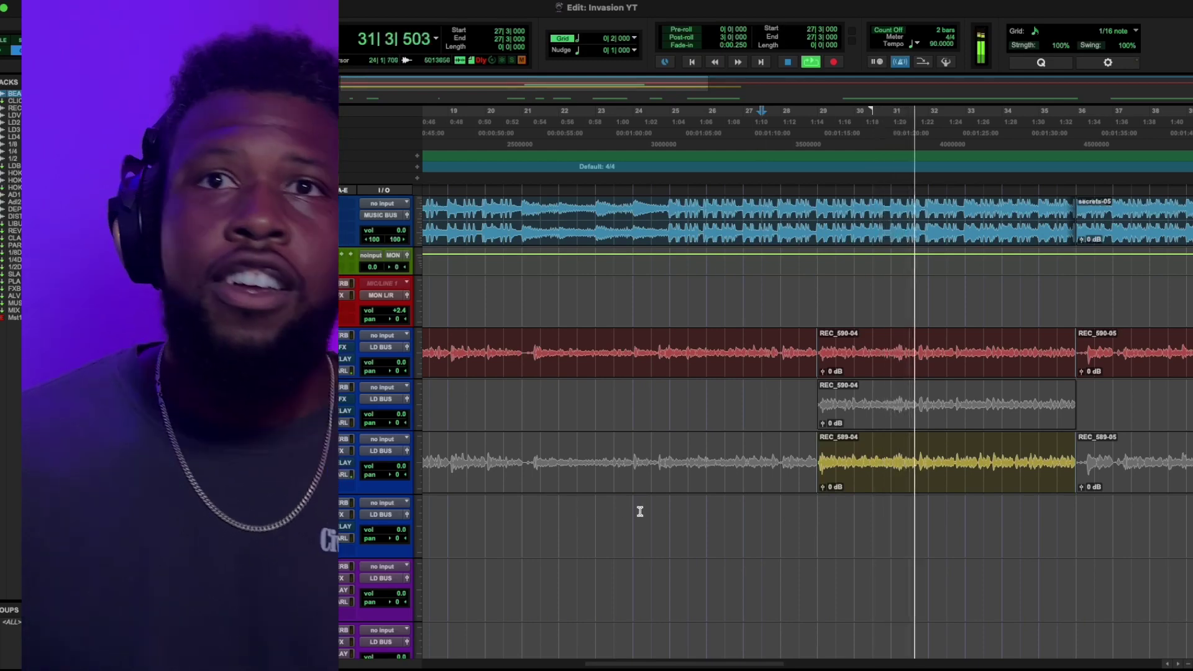
pyautogui.press('space')
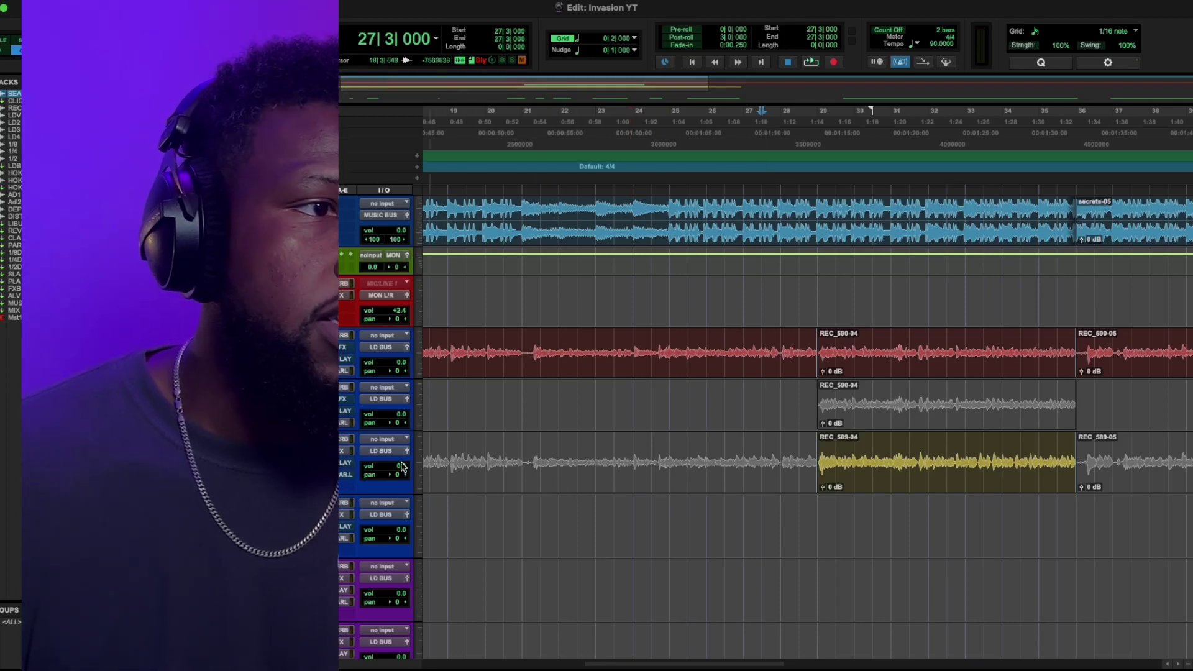
# Route the LD VOX 3 output to LIB BUS (Stereo) and pan the track 30 to the right.
pyautogui.click(383, 451)
pyautogui.moveTo(398, 463)
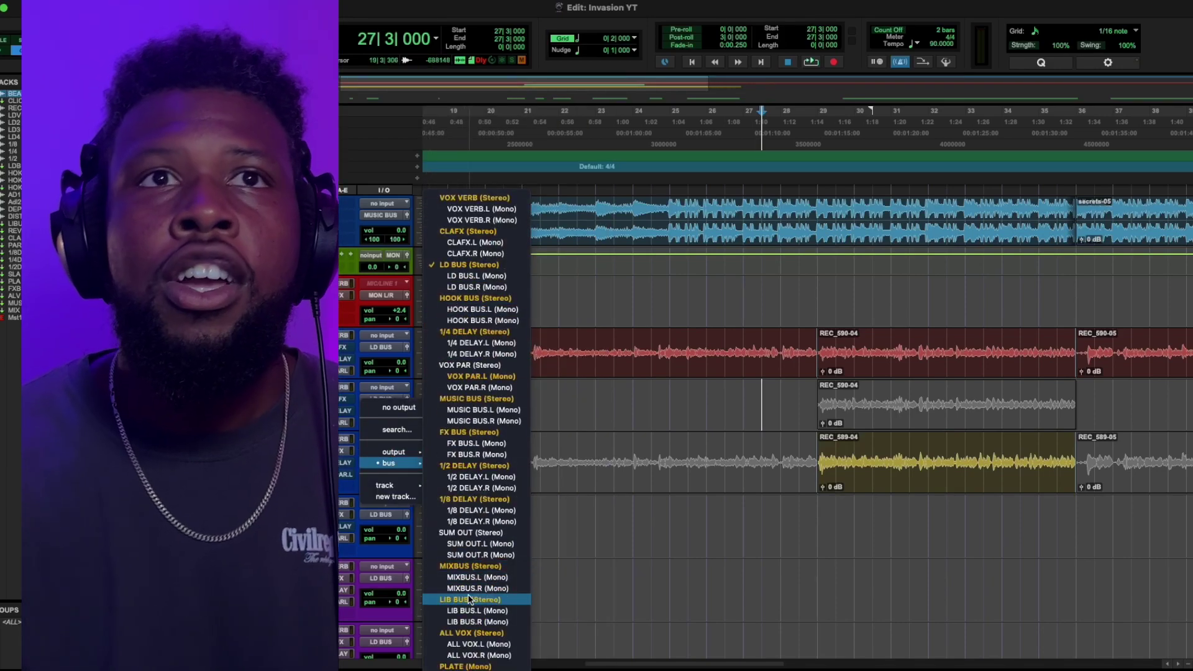
pyautogui.click(469, 600)
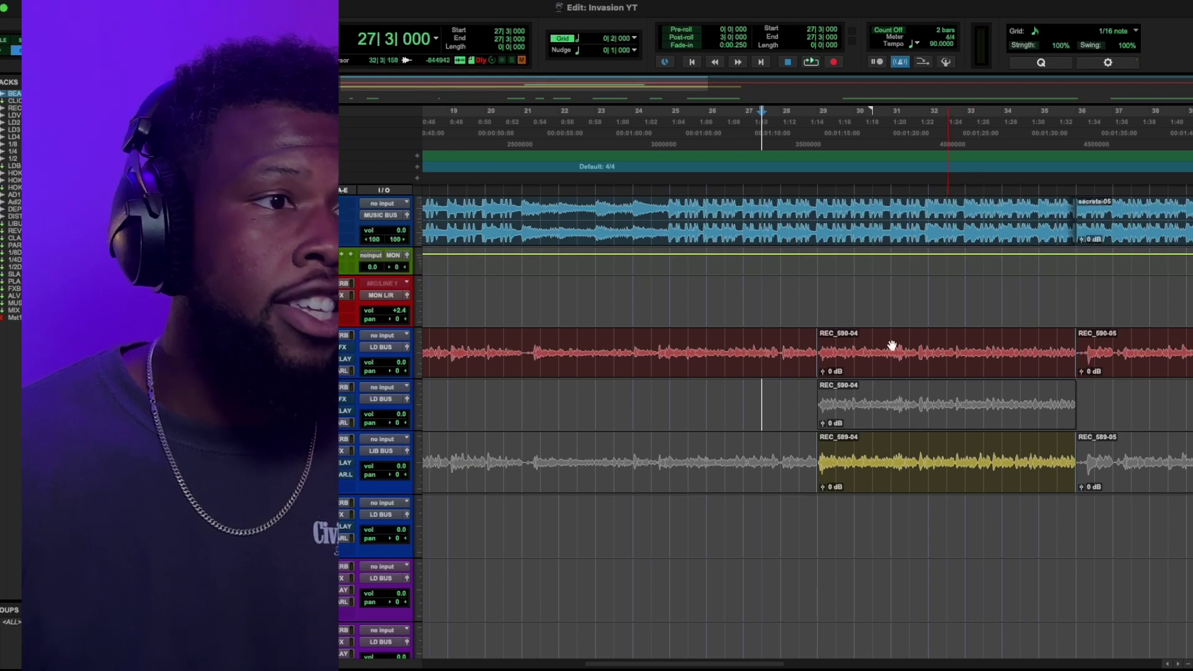
pyautogui.click(400, 475)
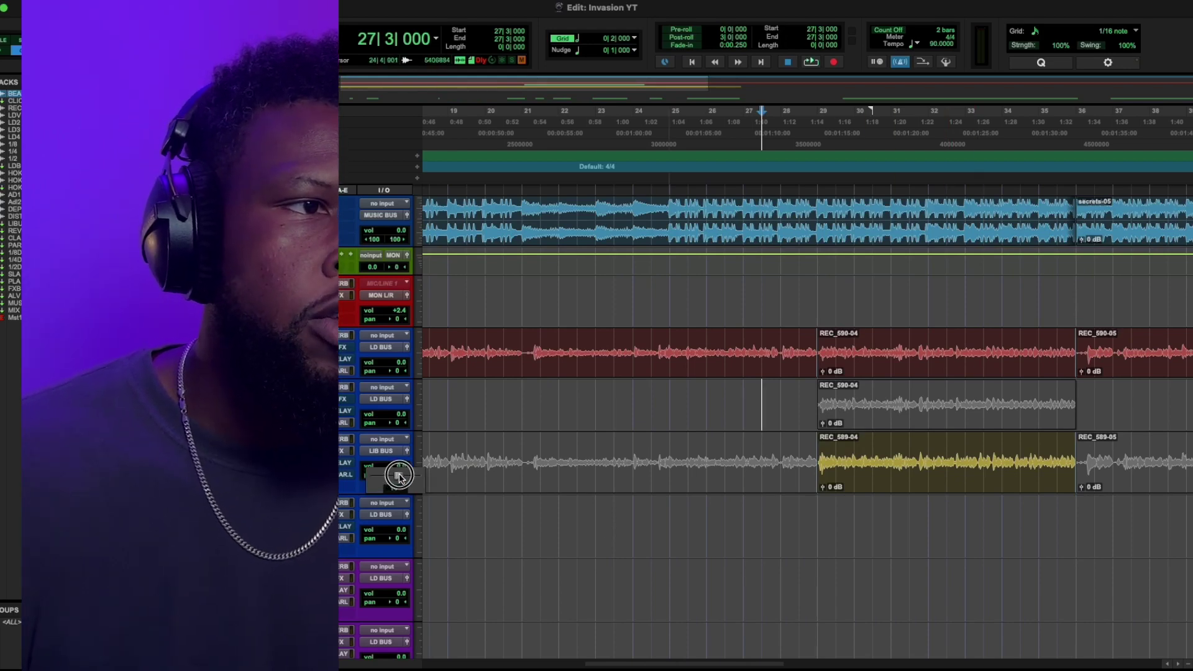
pyautogui.moveTo(400, 476); pyautogui.dragTo(434, 481)
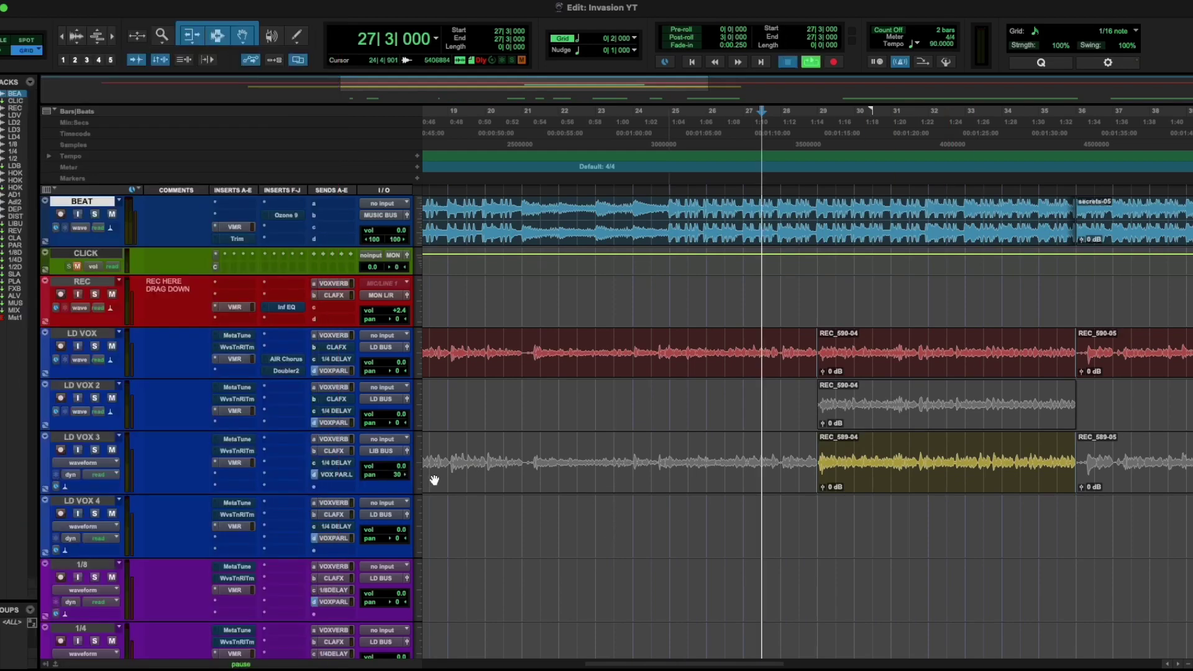
# Play the vocals from 27|3 and lower the LD VOX 3 volume to -7.2 dB during playback.
pyautogui.press('space')
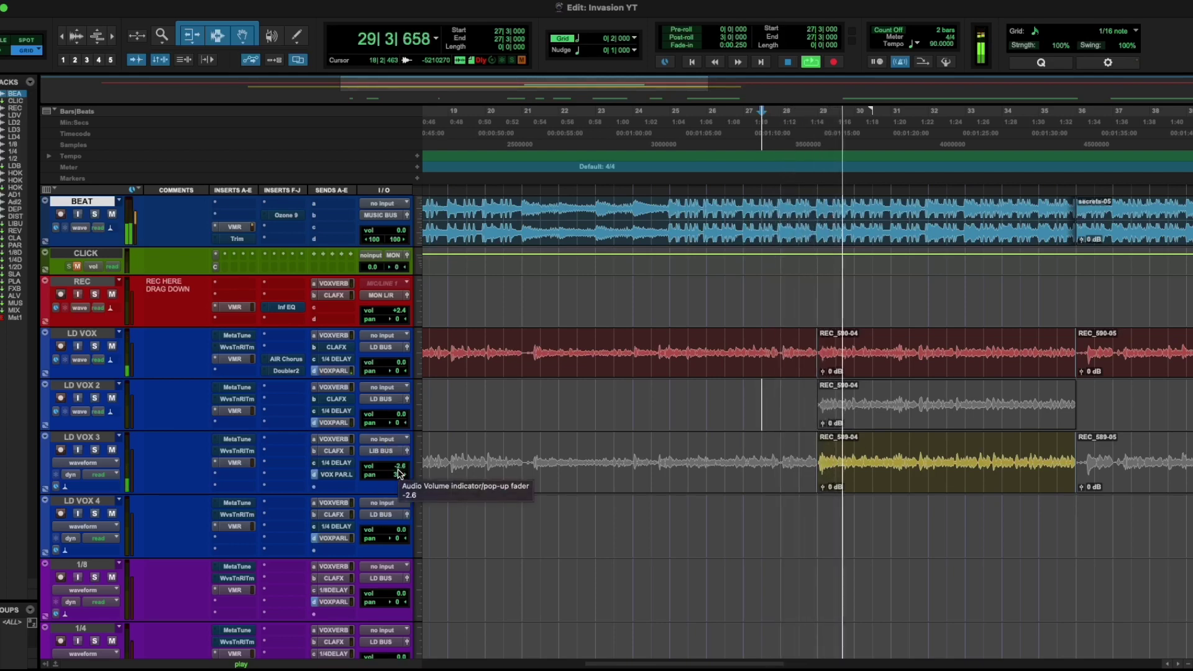
pyautogui.moveTo(399, 473); pyautogui.dragTo(399, 471)
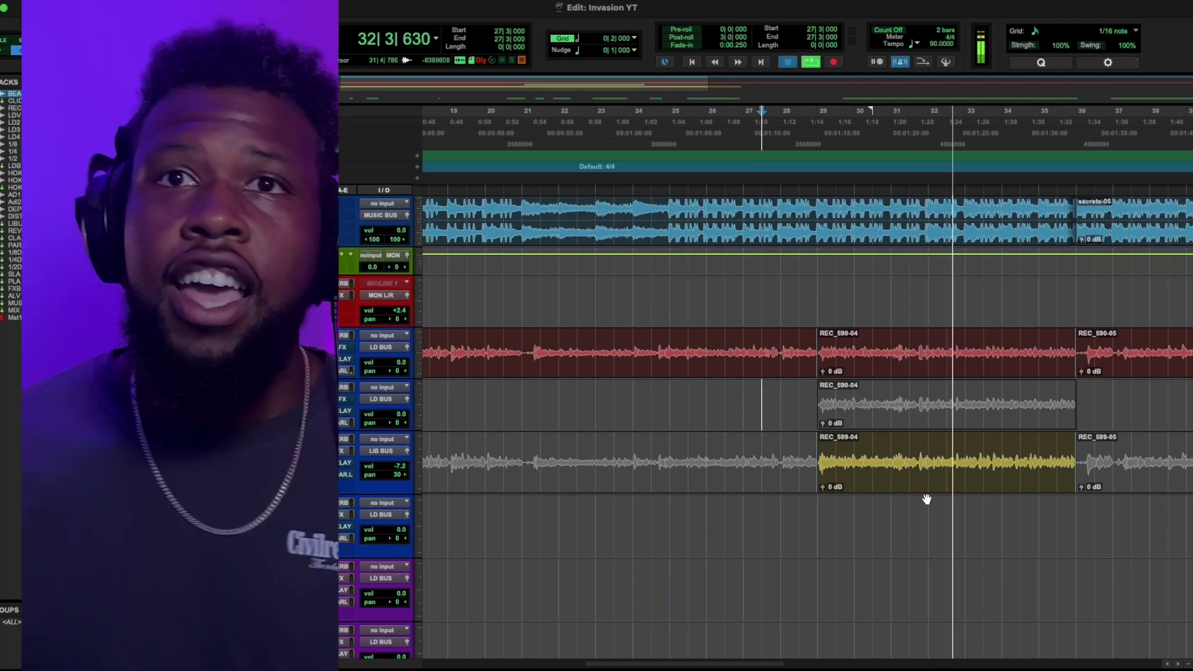
pyautogui.press('space')
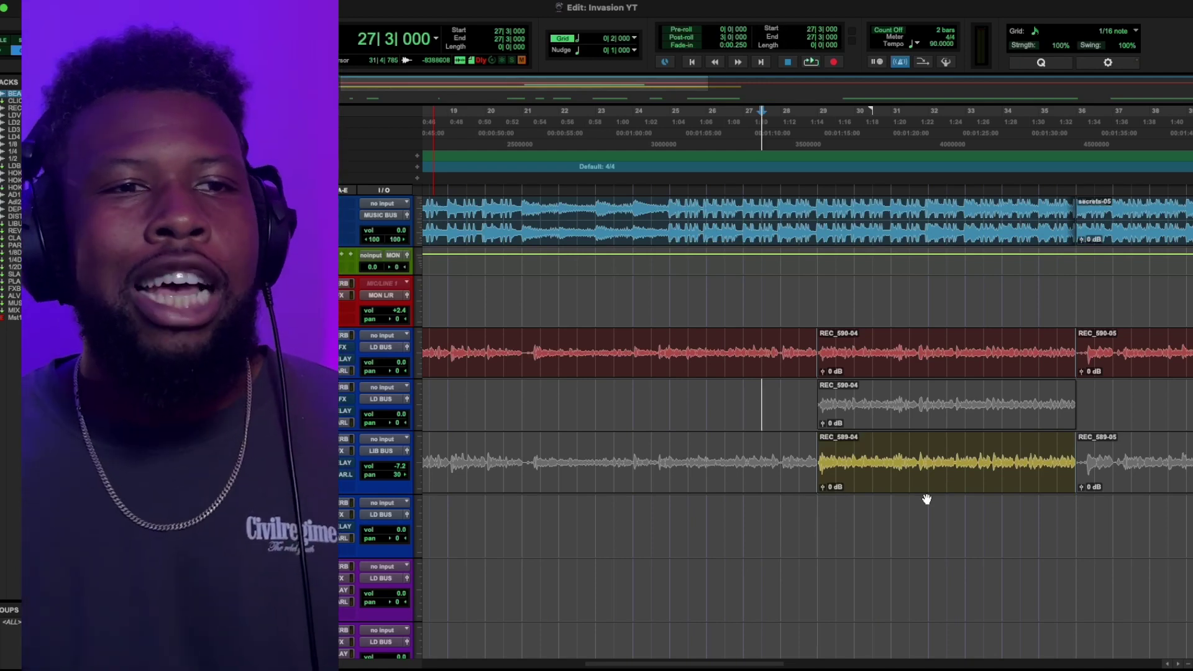
# Show the whole song with the HOOK L and HOOK R tracks, and play the HOOK L clips from bar 27.
pyautogui.click(932, 492)
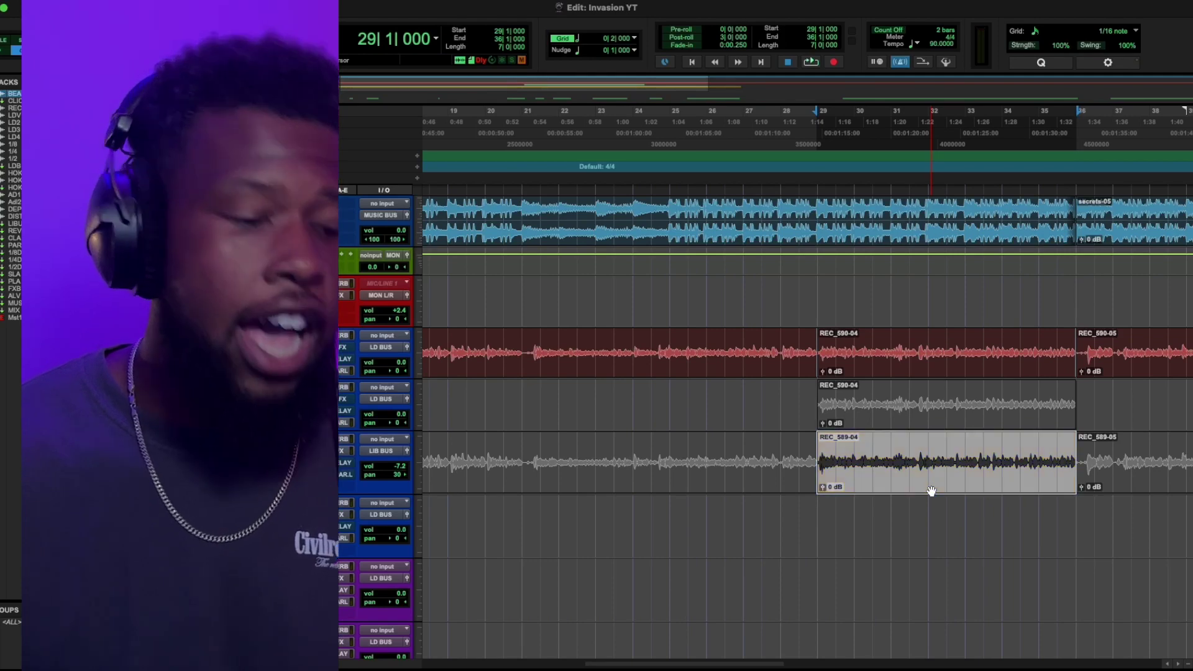
pyautogui.press('r')
pyautogui.scroll(-5, 812, 492)
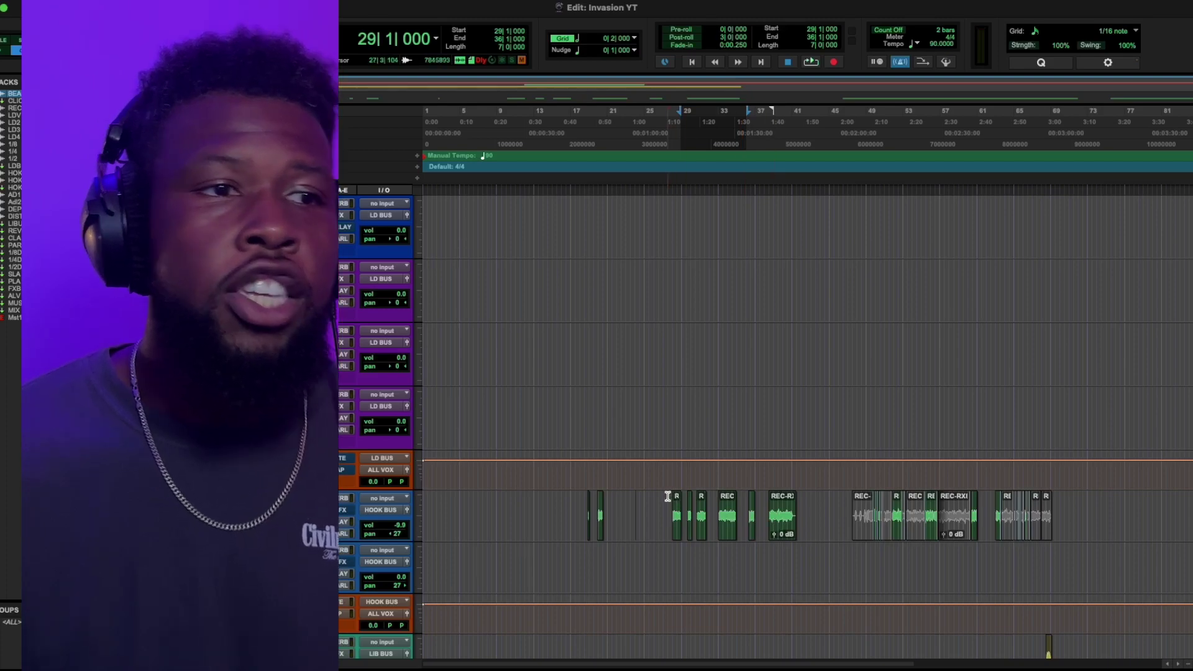
pyautogui.click(667, 497)
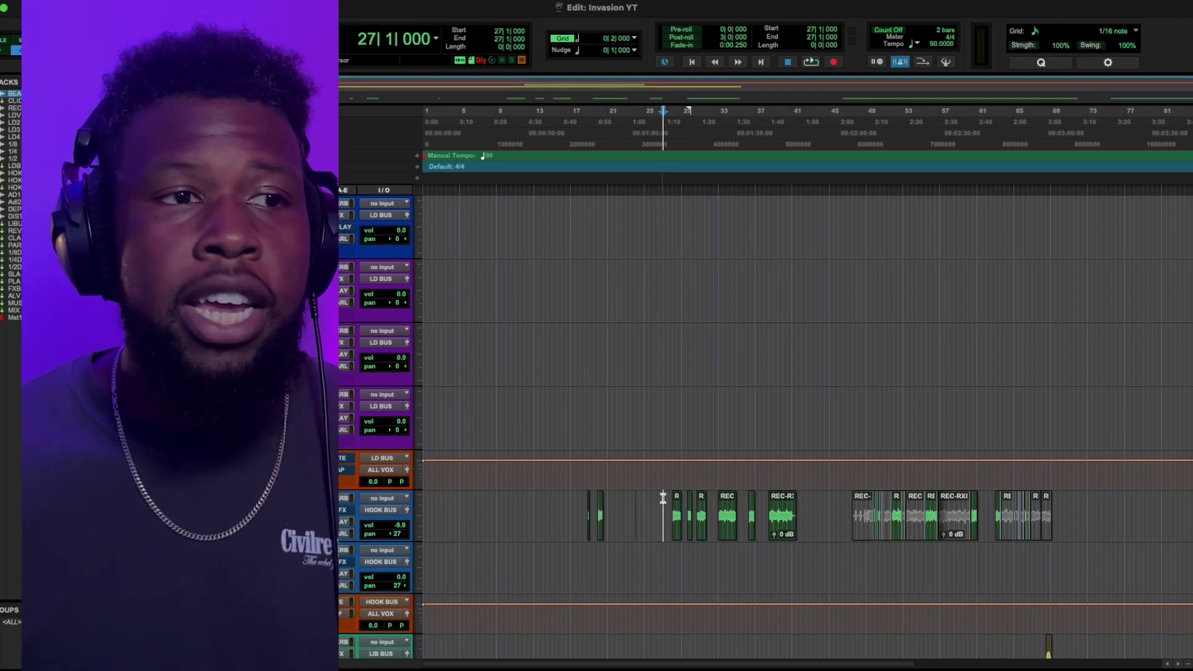
pyautogui.press('space')
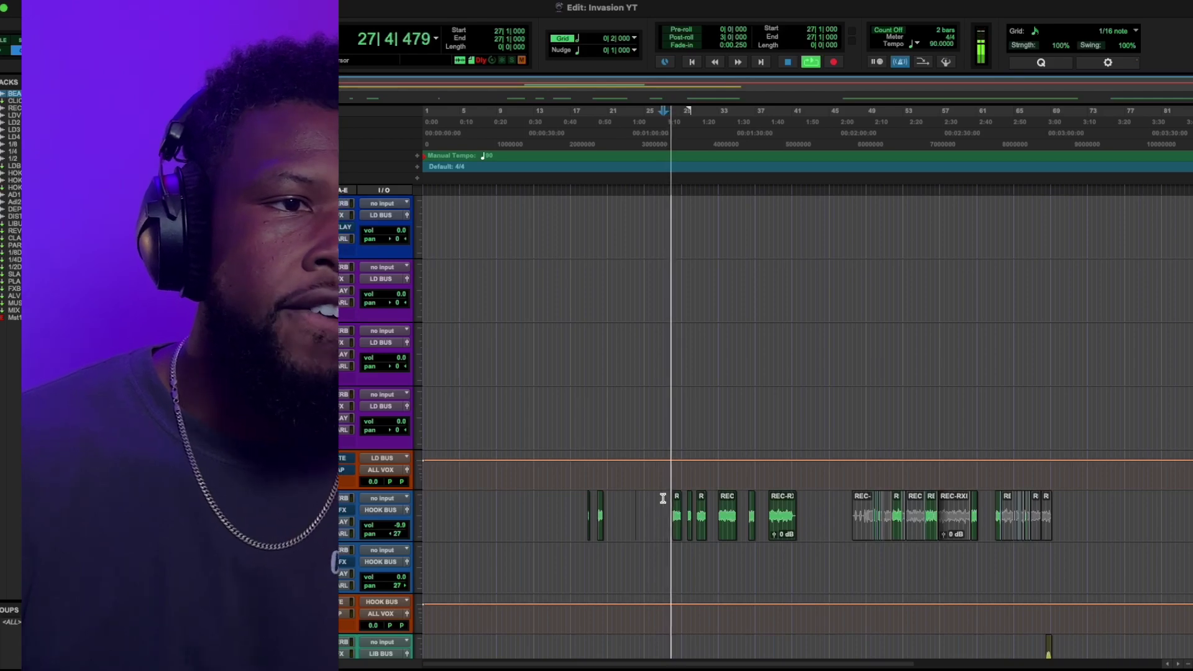
pyautogui.press('space')
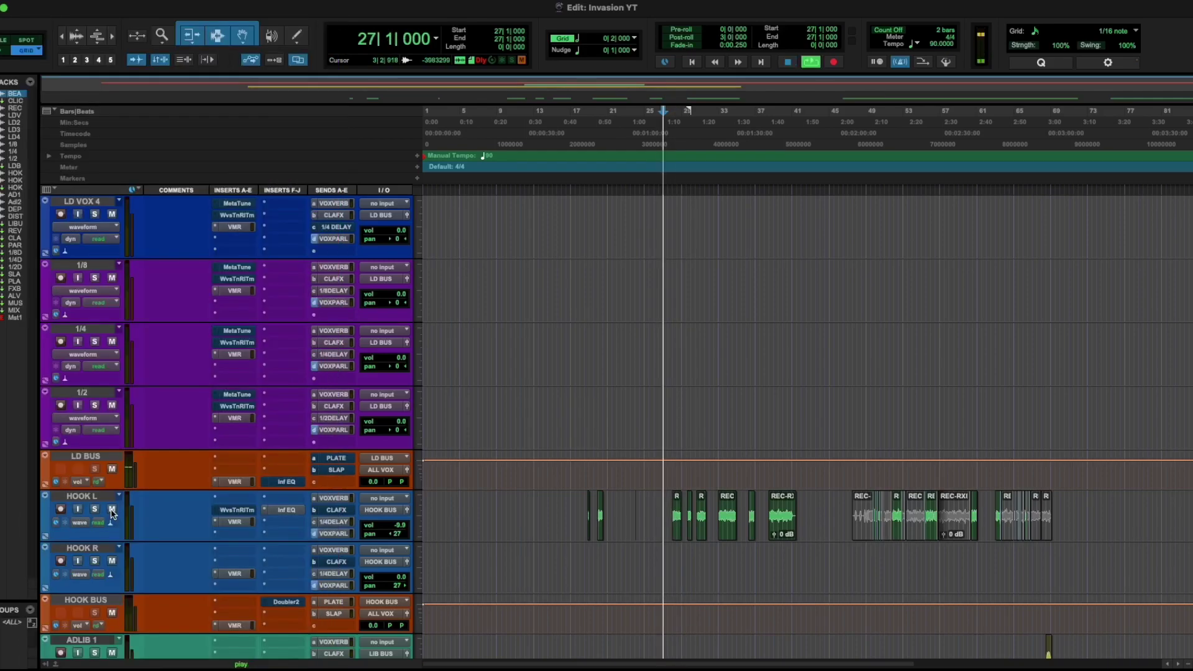
# Play the song again from bar 27 and raise the HOOK L volume to about -7.3 dB during playback.
pyautogui.press('space')
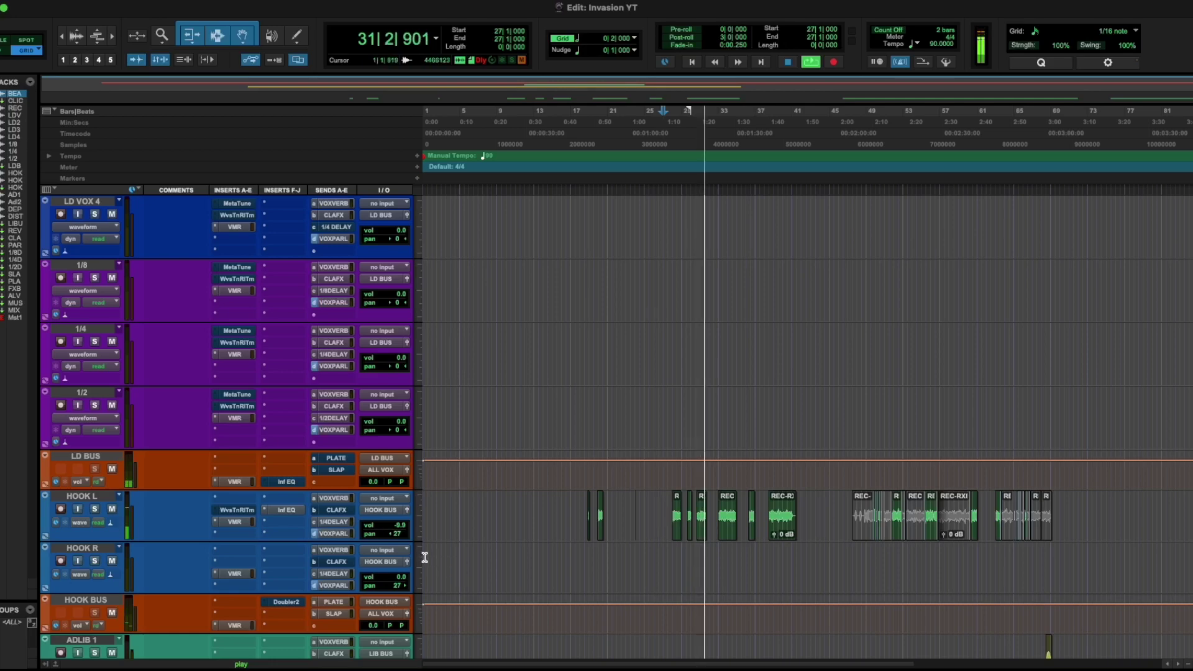
pyautogui.click(400, 526)
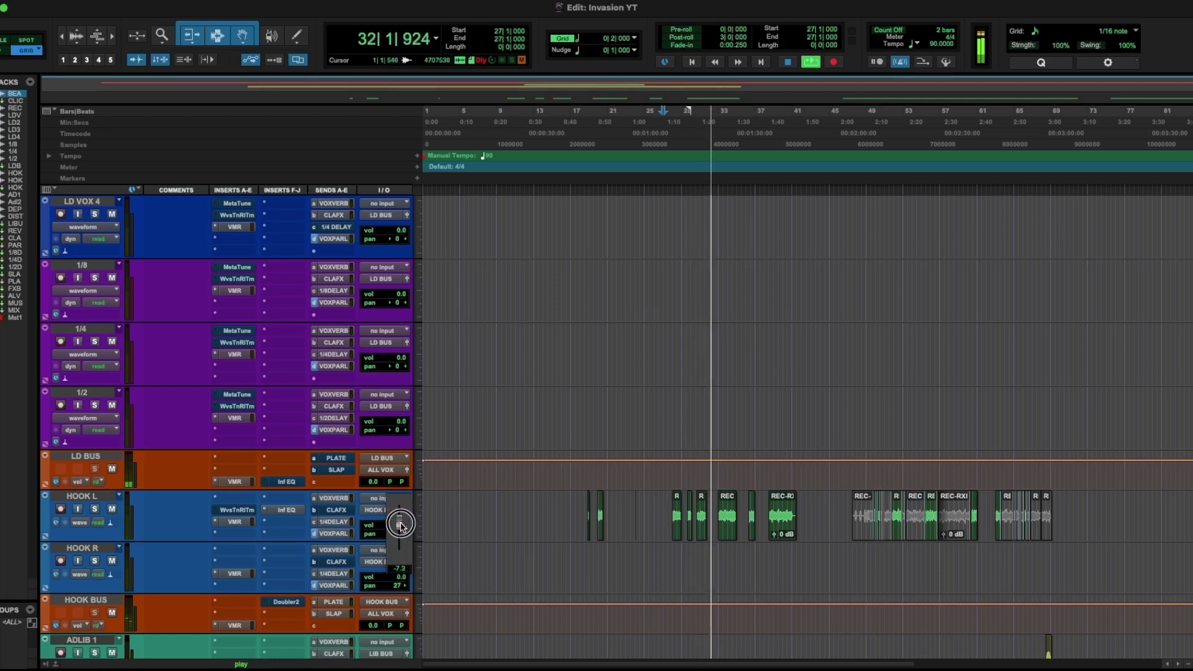